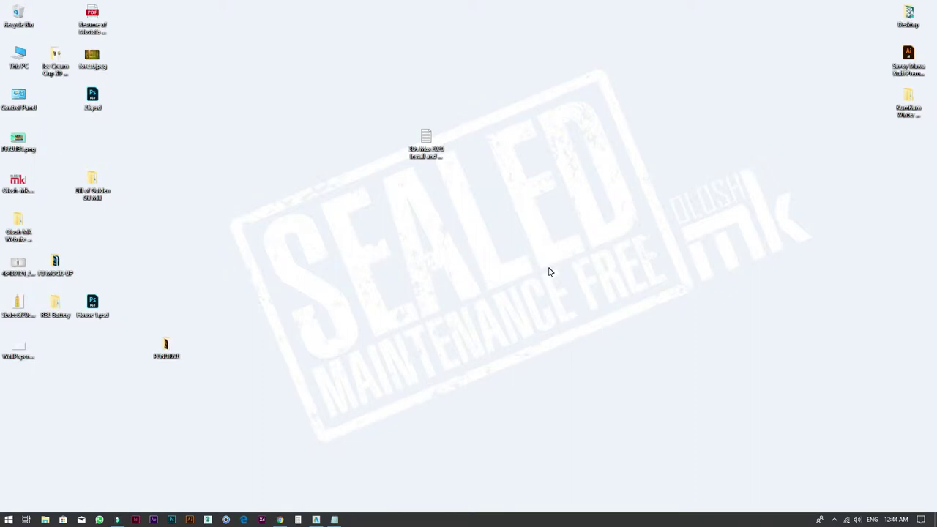
Step: In the Install and Crack notes, type the headings 'How to install 3Ds Max 2020' and 'How use Crack 2020'
double_click(428, 142)
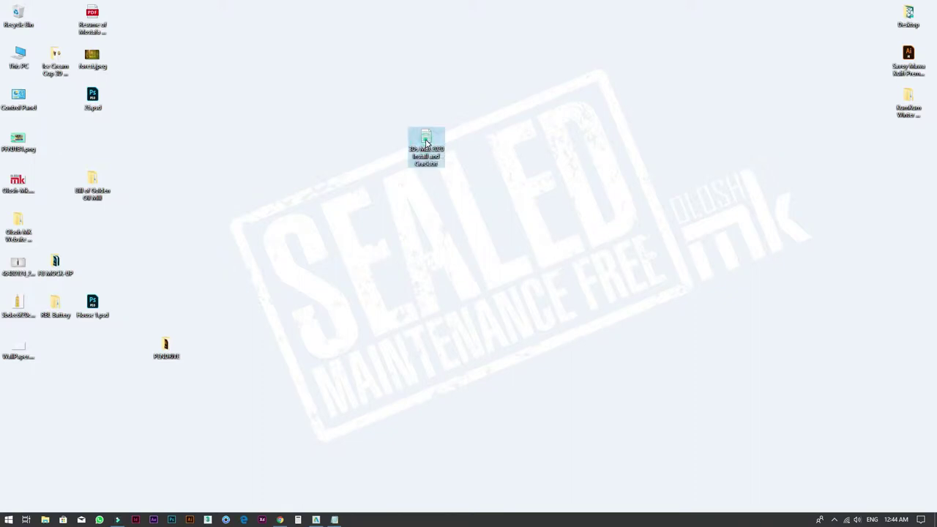
click(291, 247)
text(How to install 3Ds Max 2)
text(How use Crack 2)
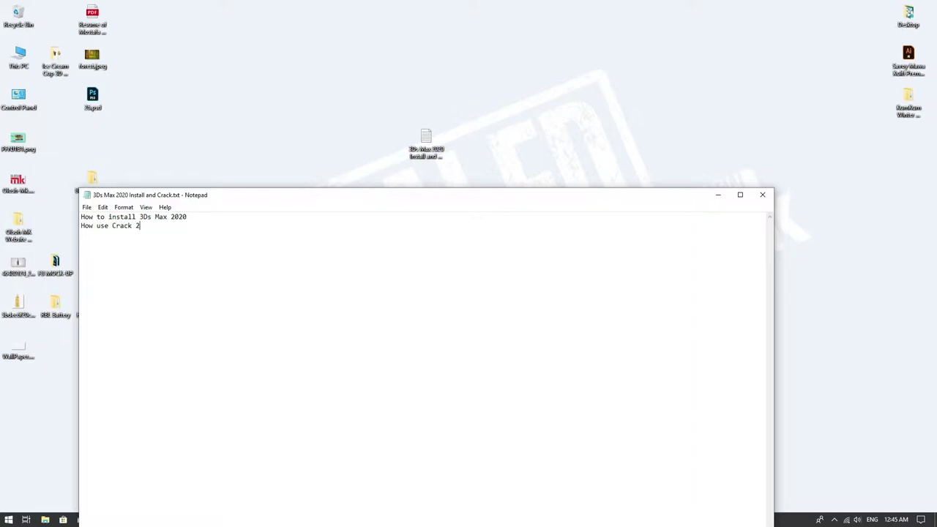
text(020)
click(718, 195)
Step: Install 3ds Max 2020 on this computer to the default C:\Program Files\Autodesk\ path
click(316, 518)
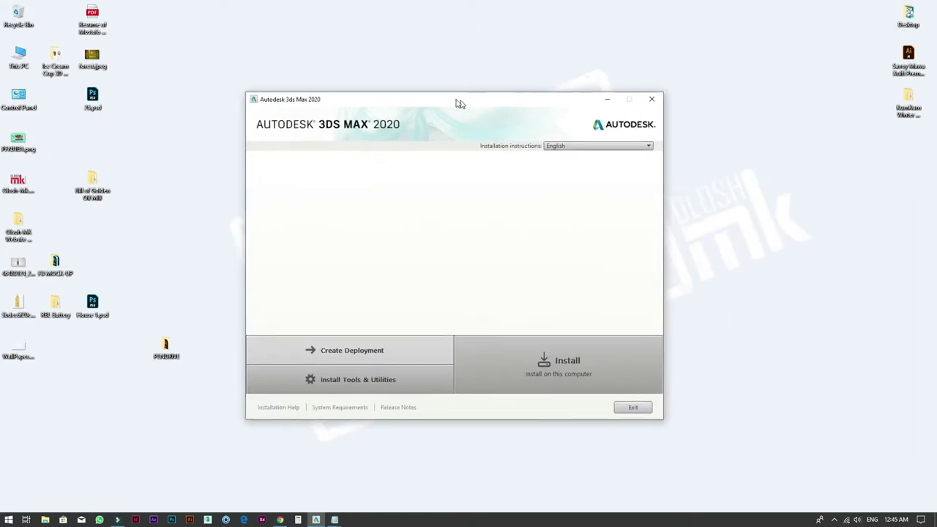
drag(737, 153, 451, 86)
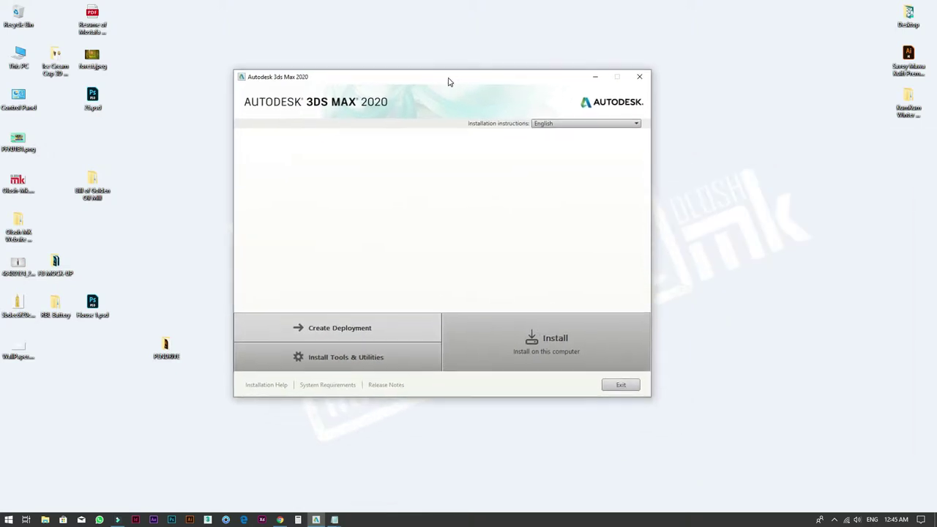
click(498, 340)
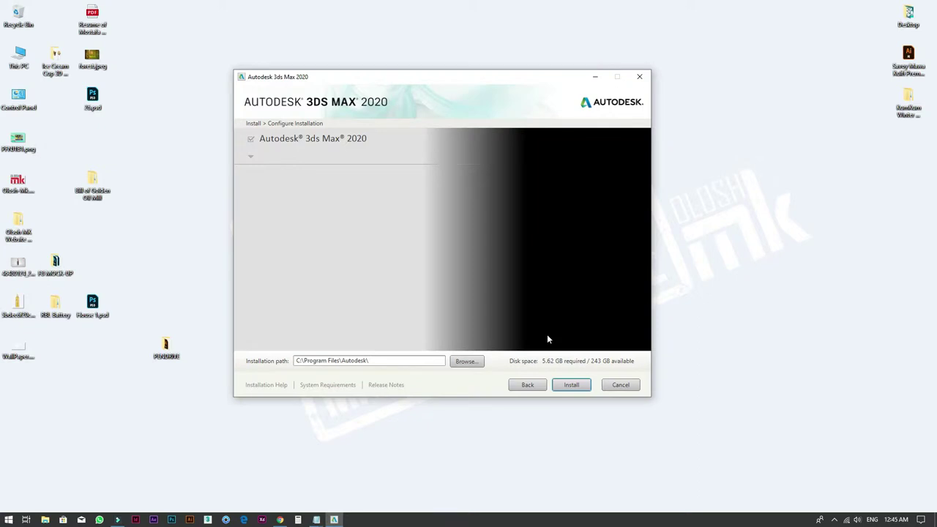
click(573, 386)
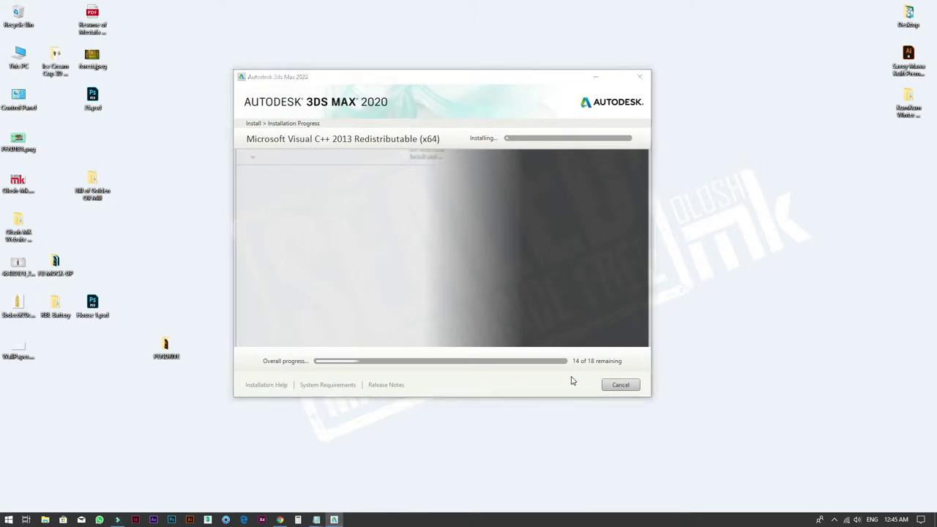
mouse_move(494, 77)
mouse_down()
mouse_move(378, 69)
mouse_move(464, 61)
mouse_up()
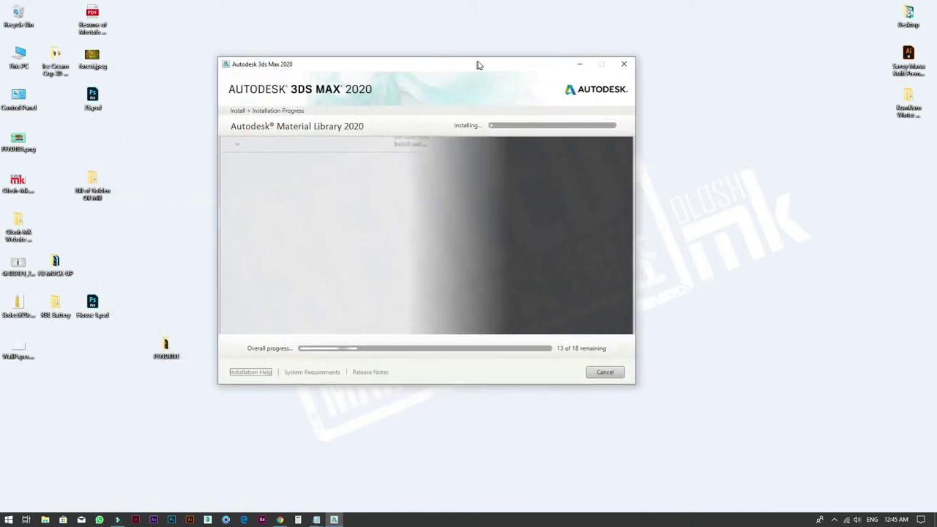
right_click(731, 161)
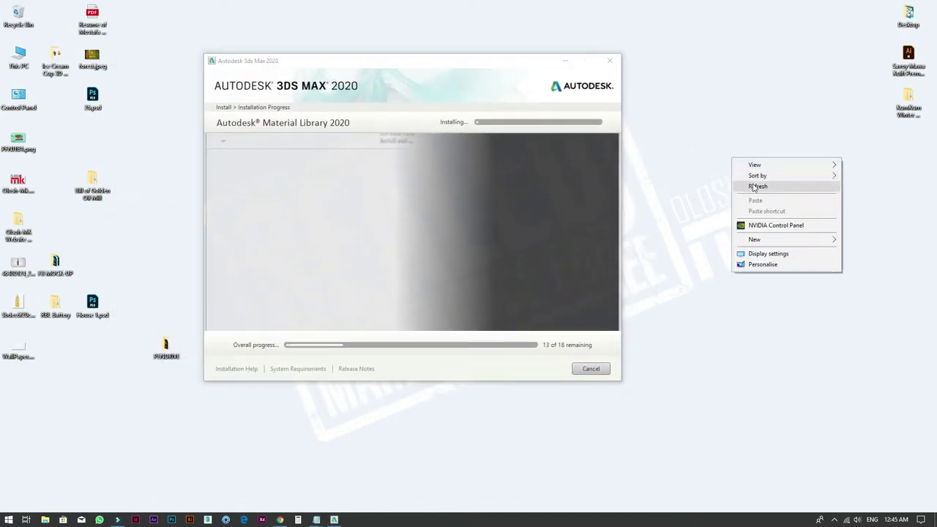
click(750, 185)
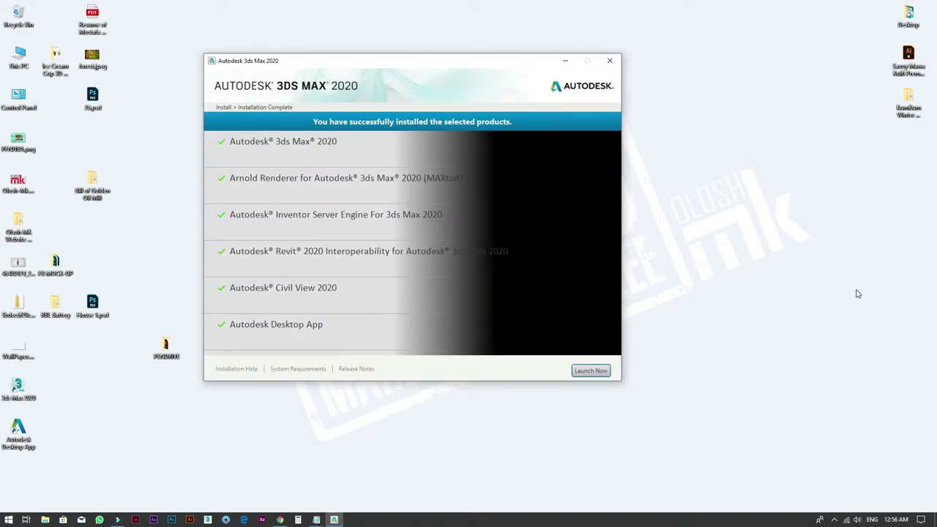
Step: Launch 3ds Max 2020, toggle flight mode, and open Windows Security from the hidden tray icons
click(591, 369)
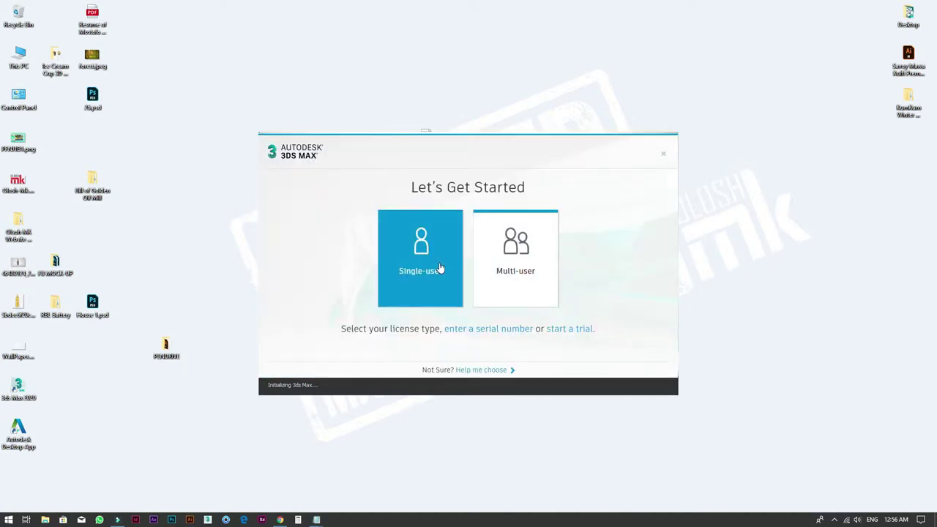
click(846, 520)
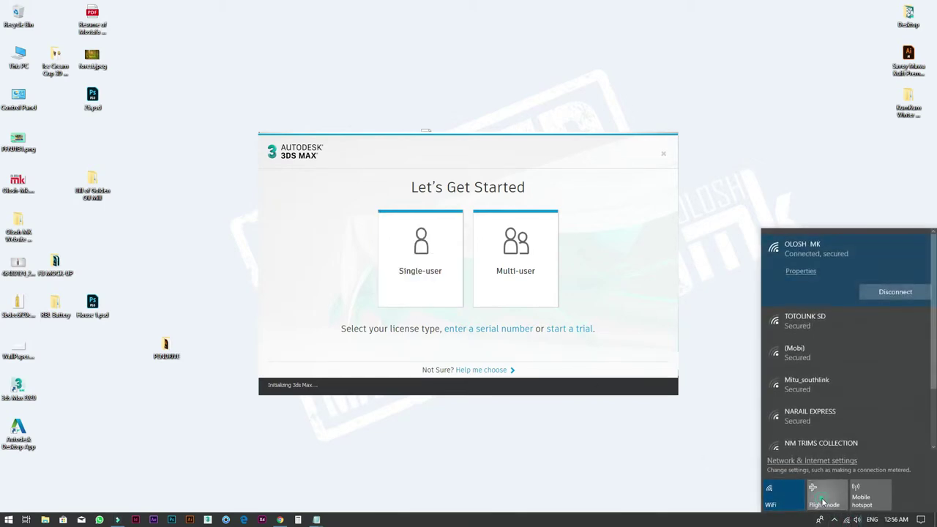
click(823, 502)
click(835, 520)
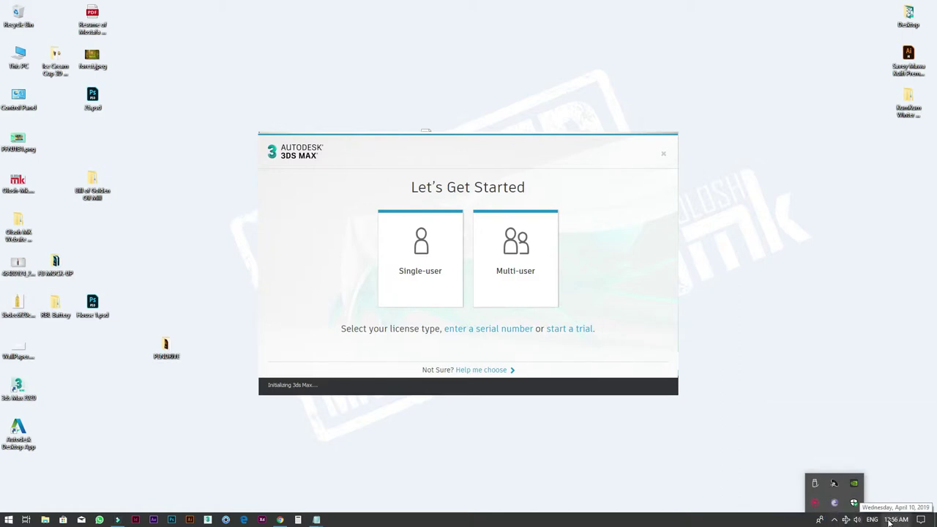
click(853, 502)
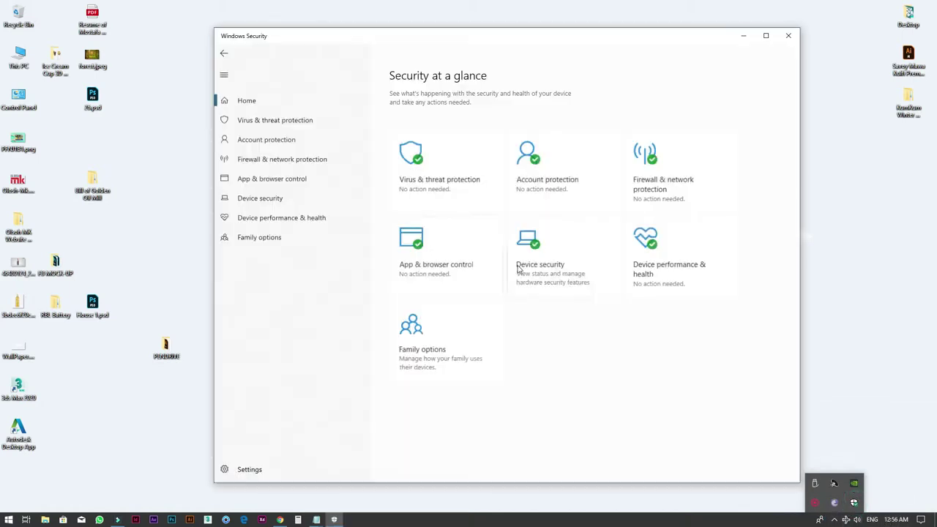
Step: Under Virus & threat protection settings, switch real-time, cloud-delivered protection and automatic sample submission Off
click(274, 119)
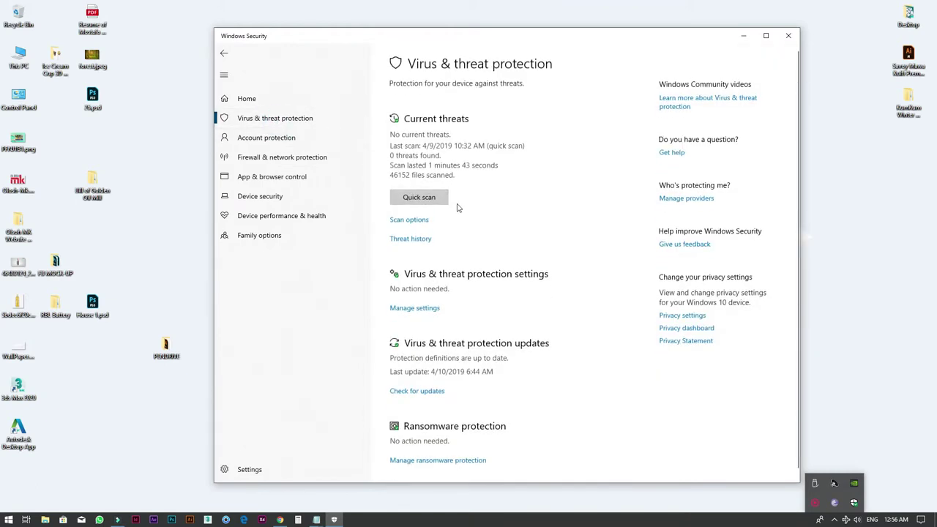
click(416, 307)
scroll(441, 313, down, 1)
click(399, 186)
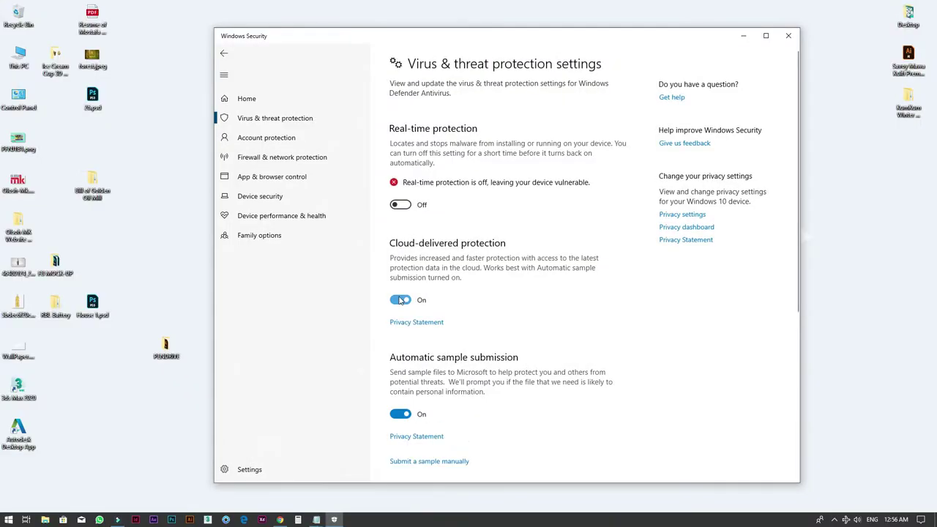
click(399, 298)
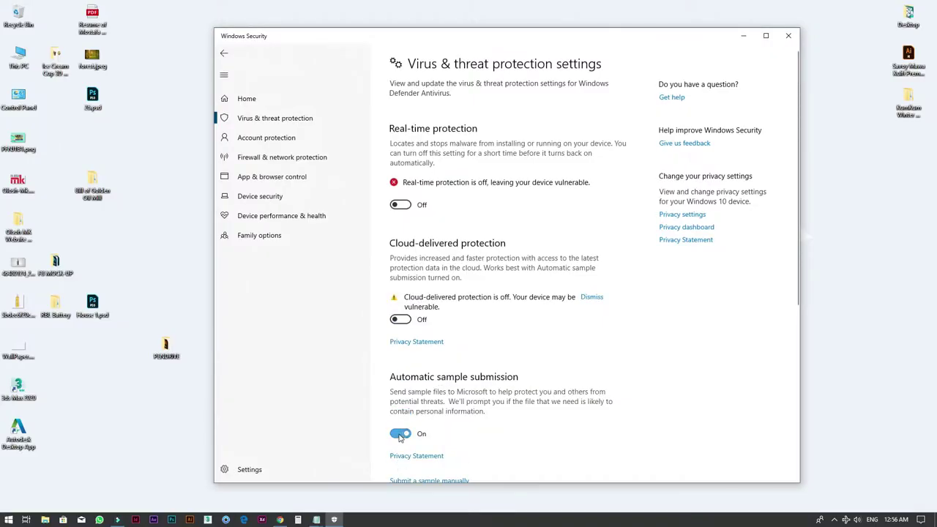
click(398, 434)
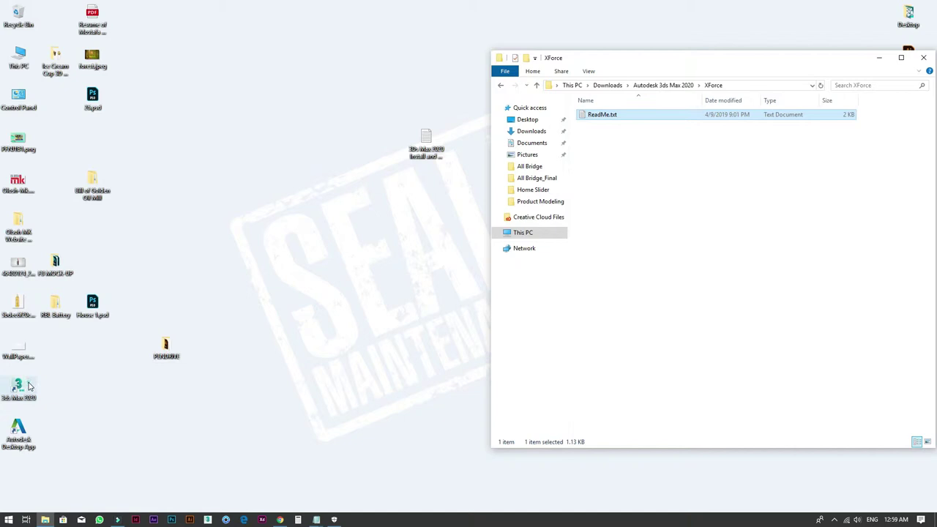
Step: Relaunch 3ds Max 2020, dismiss the licence-type choice, and turn on flight mode
double_click(29, 386)
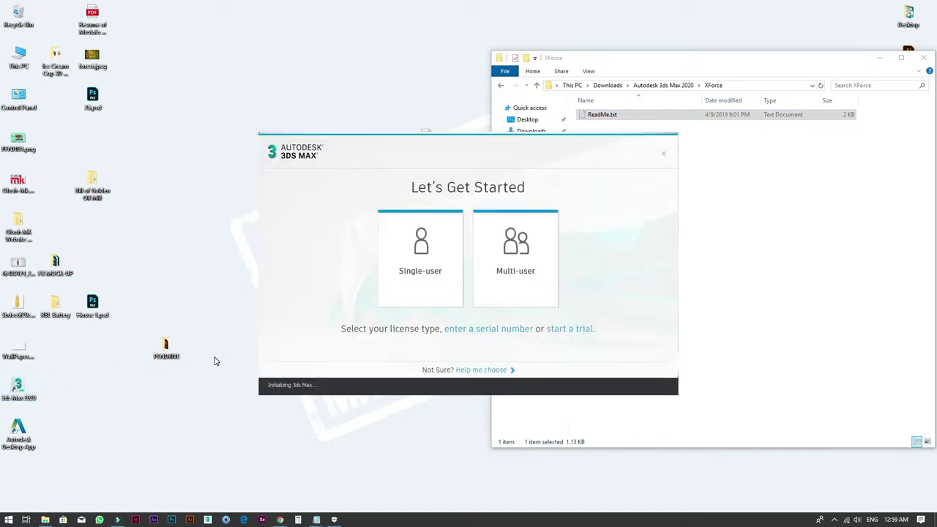
click(486, 335)
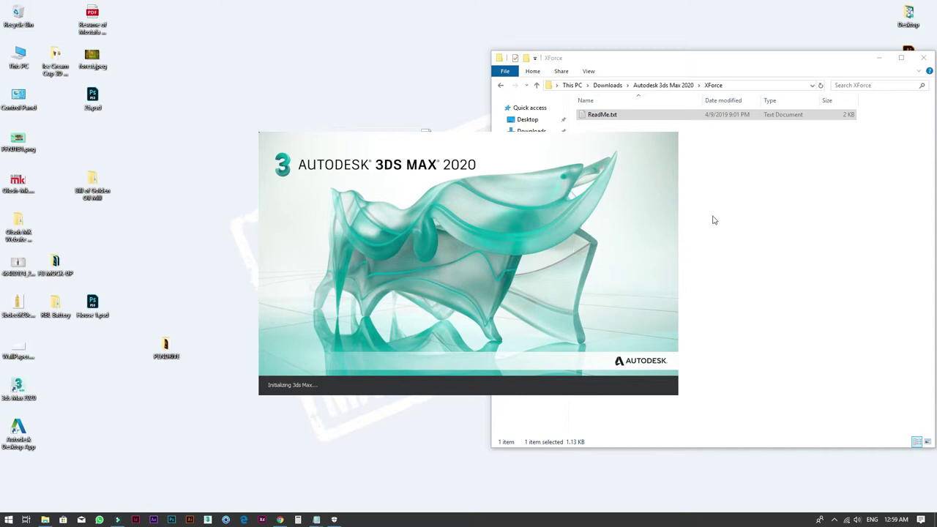
click(846, 520)
click(825, 504)
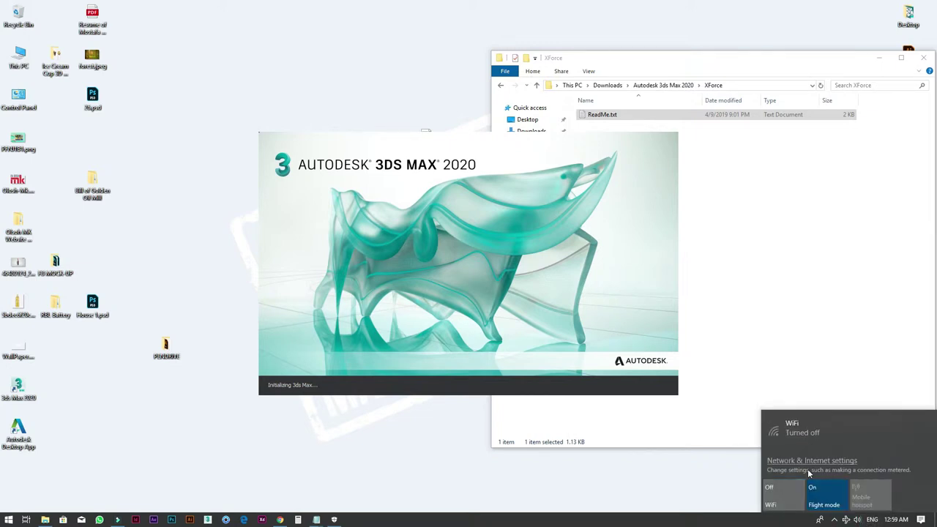
click(780, 257)
Step: Agree to the Autodesk privacy statement, start activation, and read the ReadMe.txt activation steps
click(370, 133)
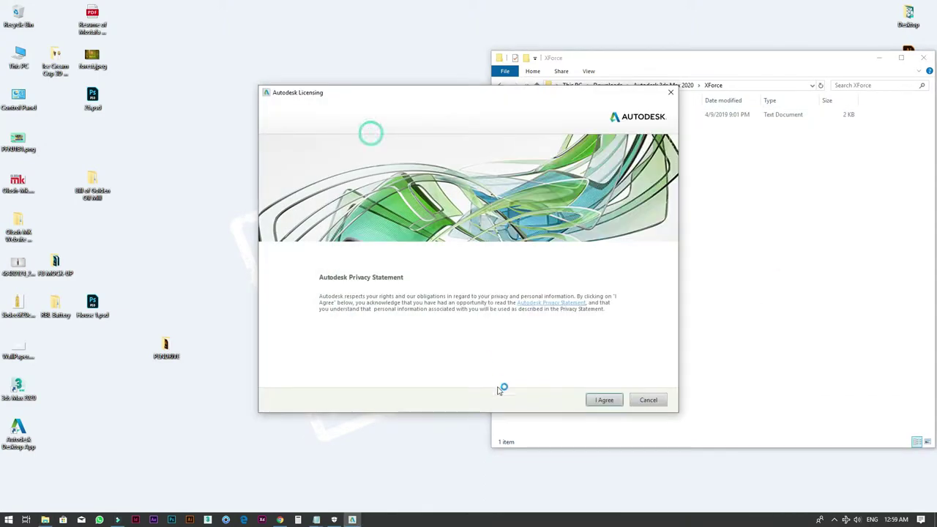
click(597, 399)
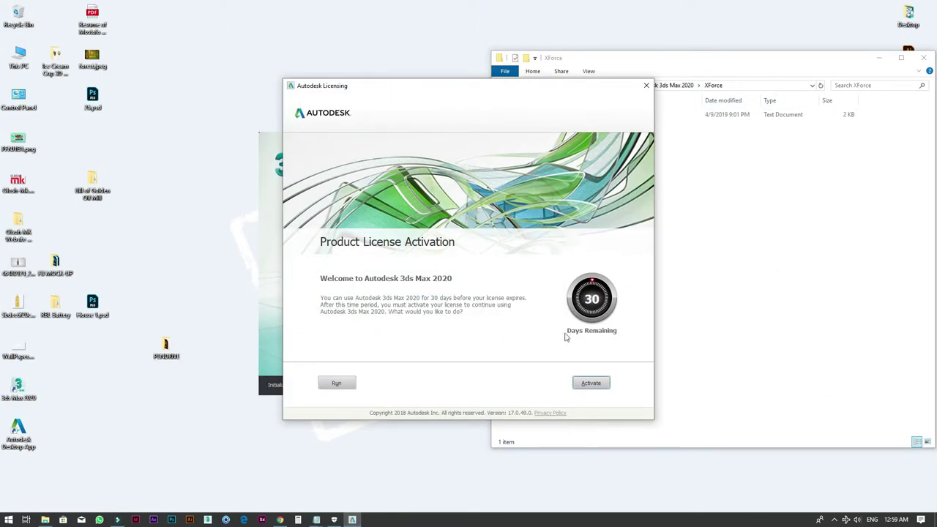
click(591, 383)
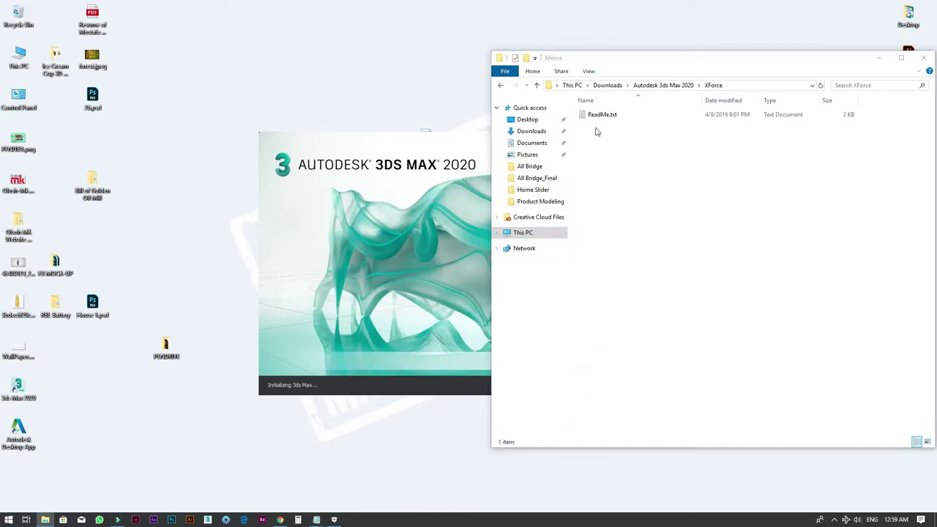
drag(524, 88, 365, 88)
double_click(556, 115)
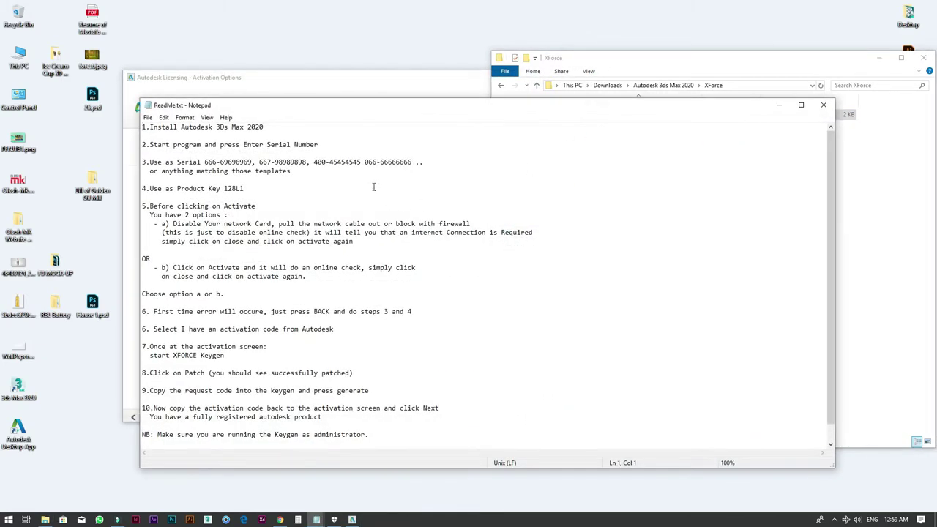
click(822, 105)
Step: Enter the serial number and product key, request an offline activation code, then close licensing
click(252, 243)
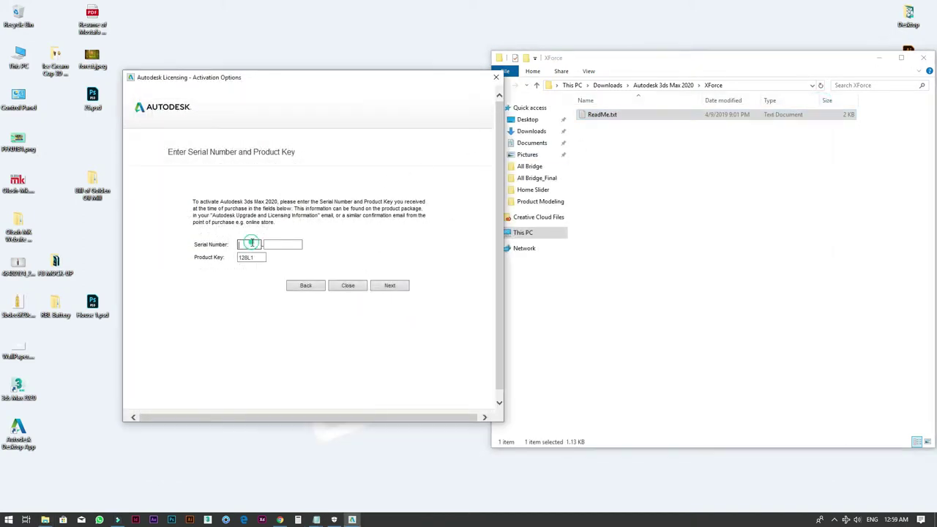
text(666)
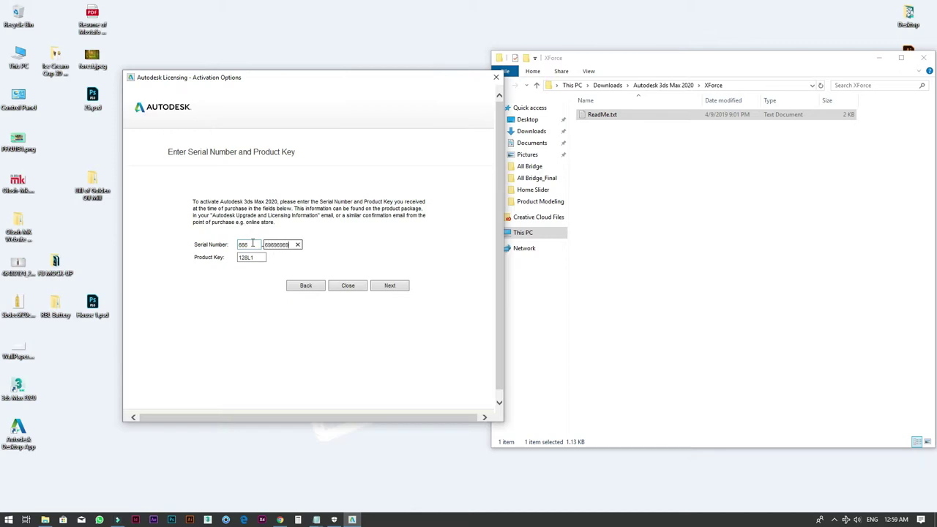
click(389, 285)
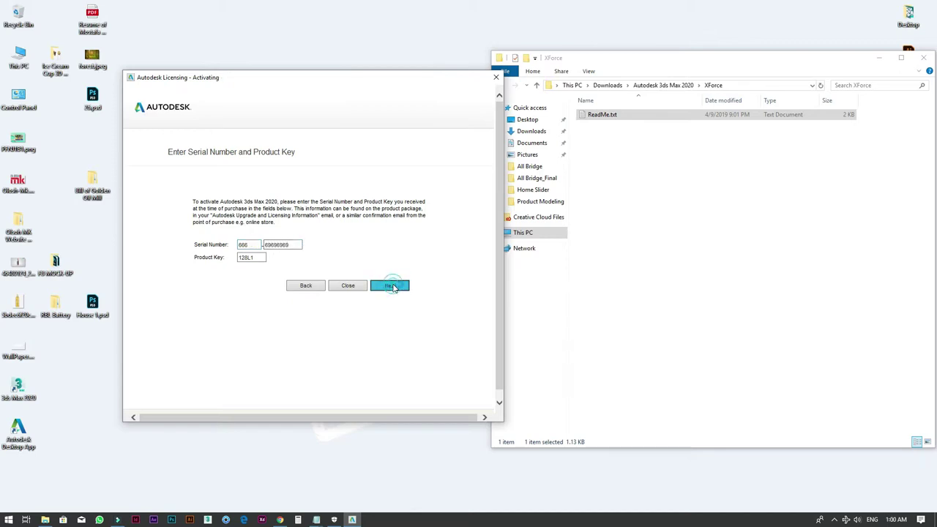
click(256, 260)
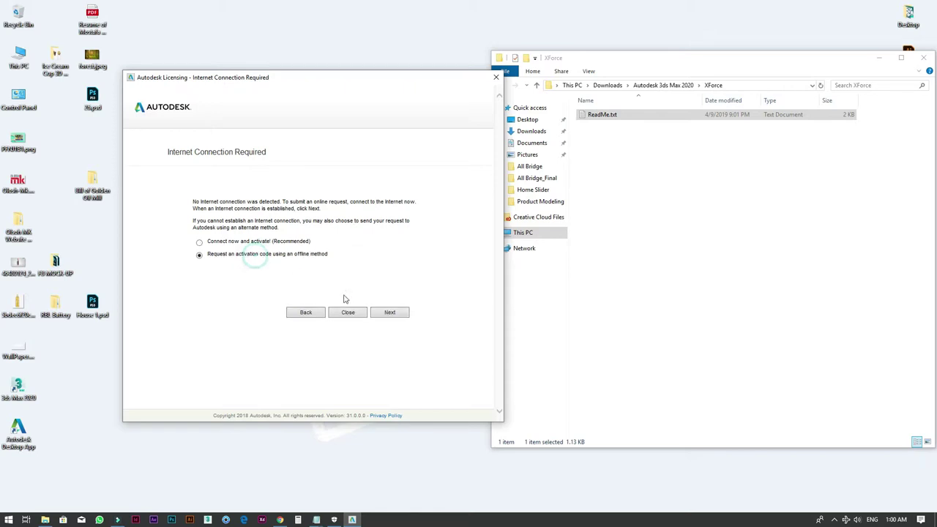
click(389, 312)
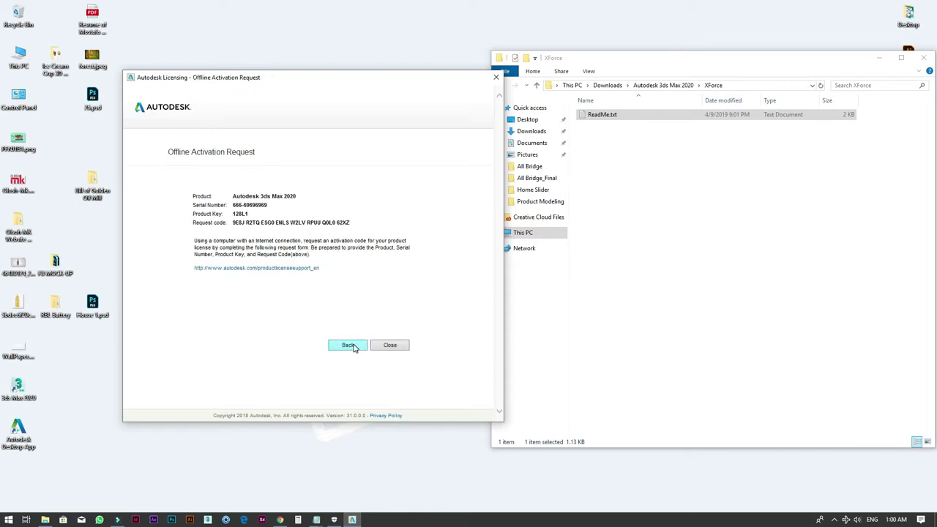
click(382, 346)
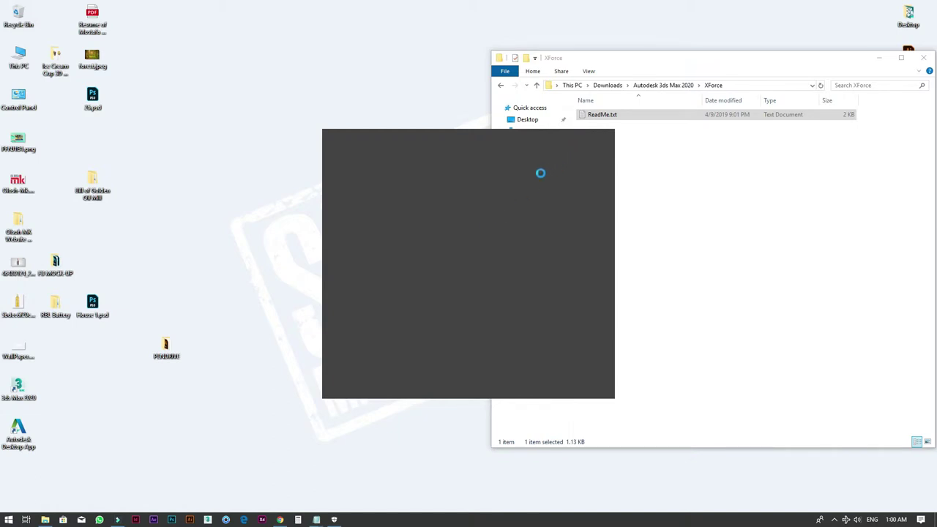
Step: Extract XForce.rar from the Autodesk 3ds Max 2020 folder into its default destination
click(538, 87)
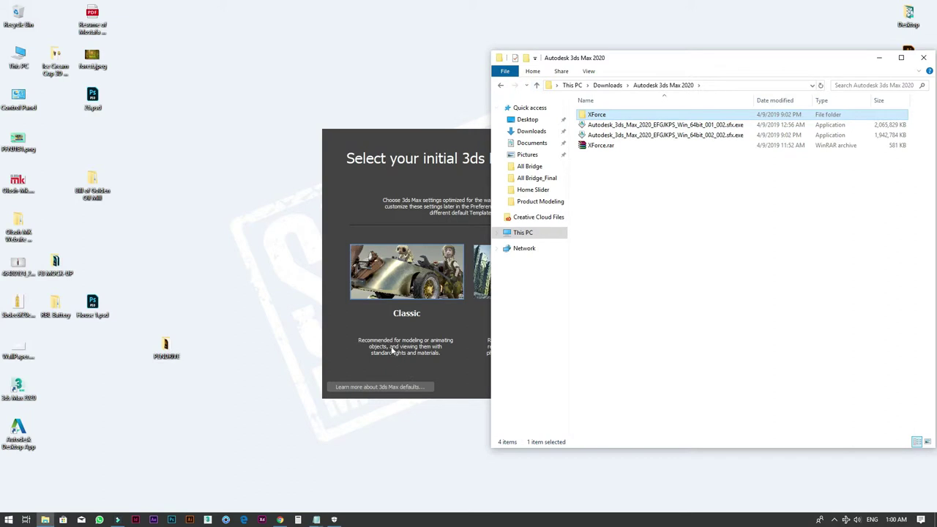
click(574, 388)
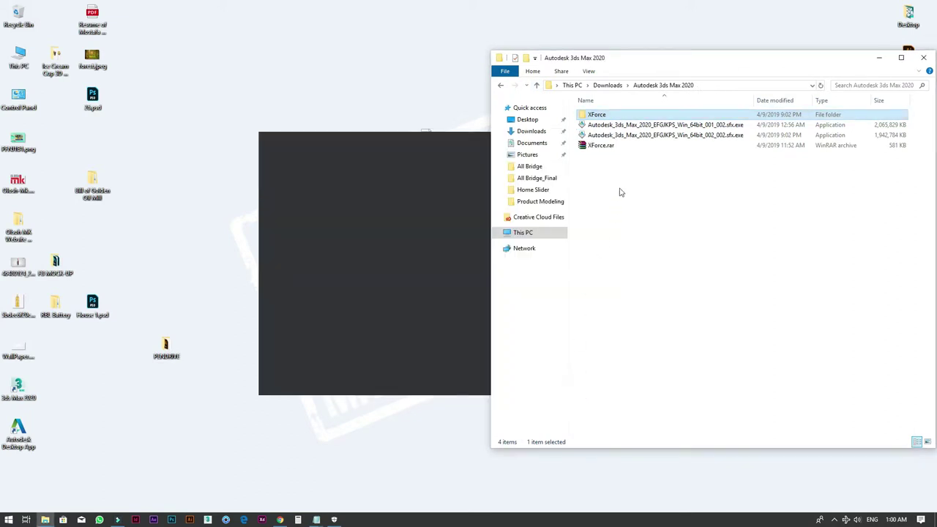
right_click(597, 146)
click(624, 167)
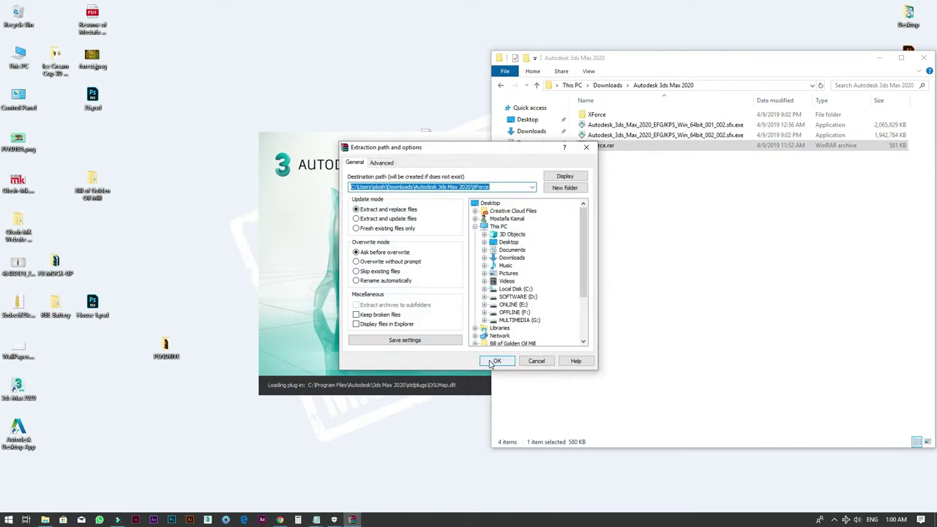
click(491, 364)
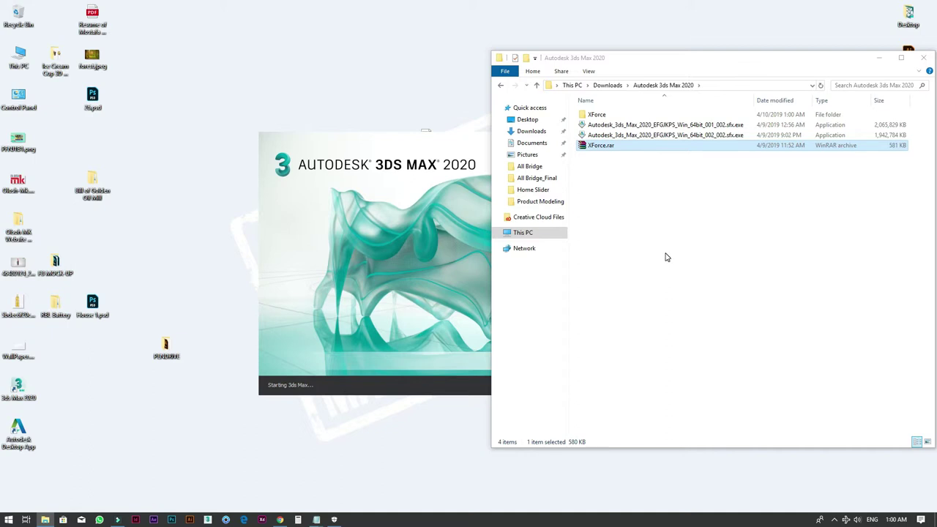
Step: Dismiss the virus protection notification and open the extracted XForce folder
click(921, 519)
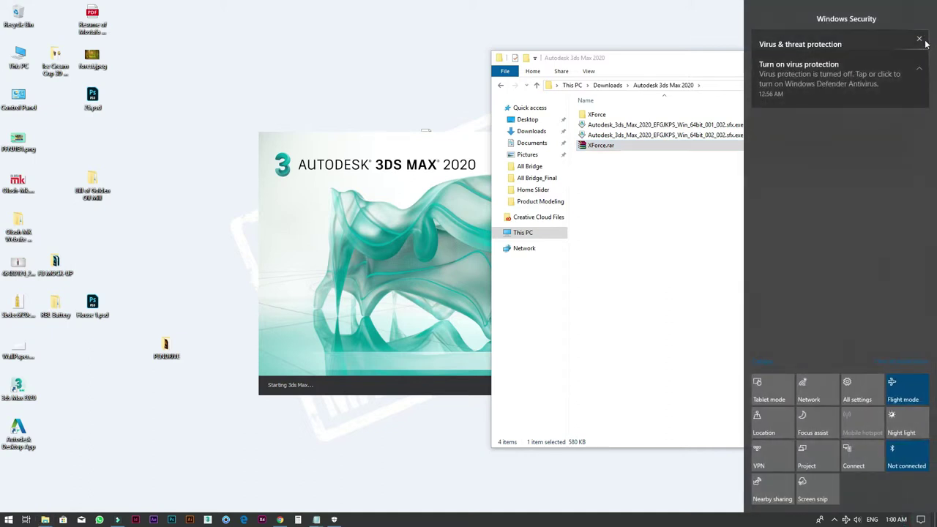
click(919, 58)
click(685, 205)
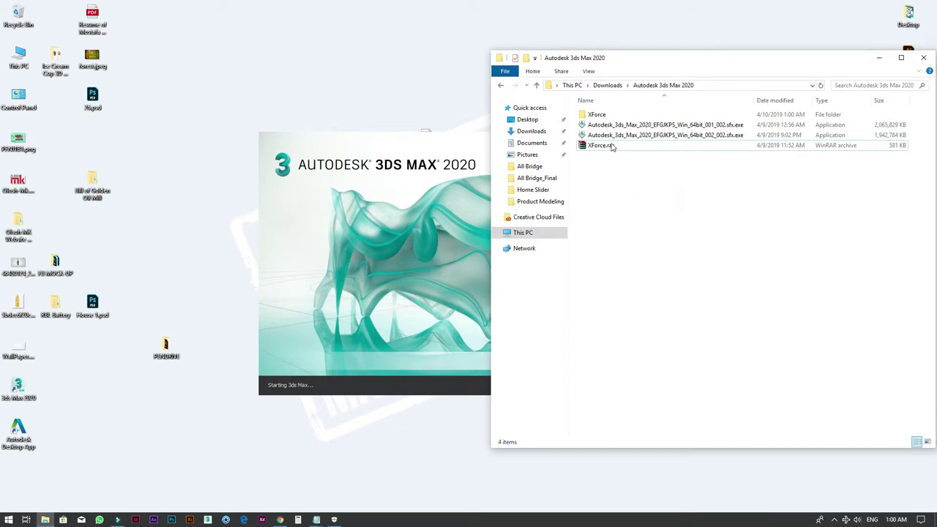
double_click(599, 115)
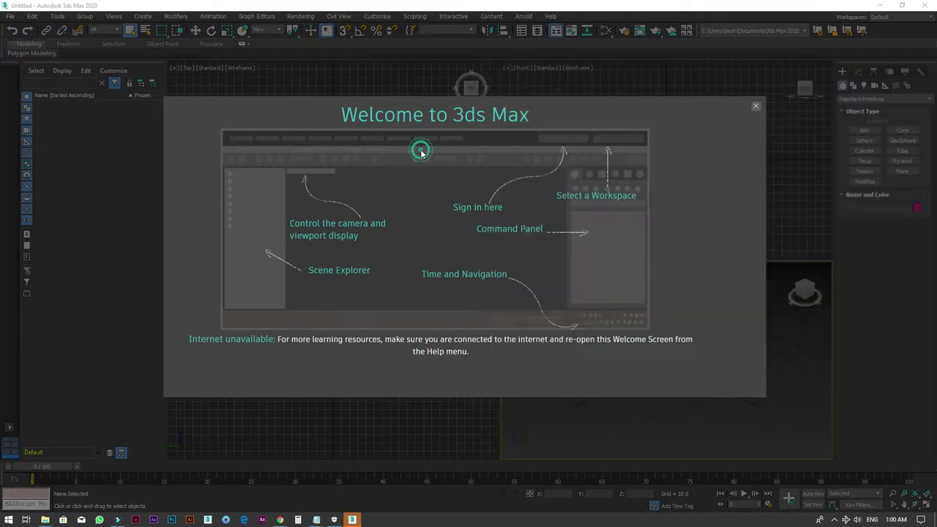
Step: Close the Welcome screen, quit 3ds Max, relaunch it, and start product license activation
click(755, 105)
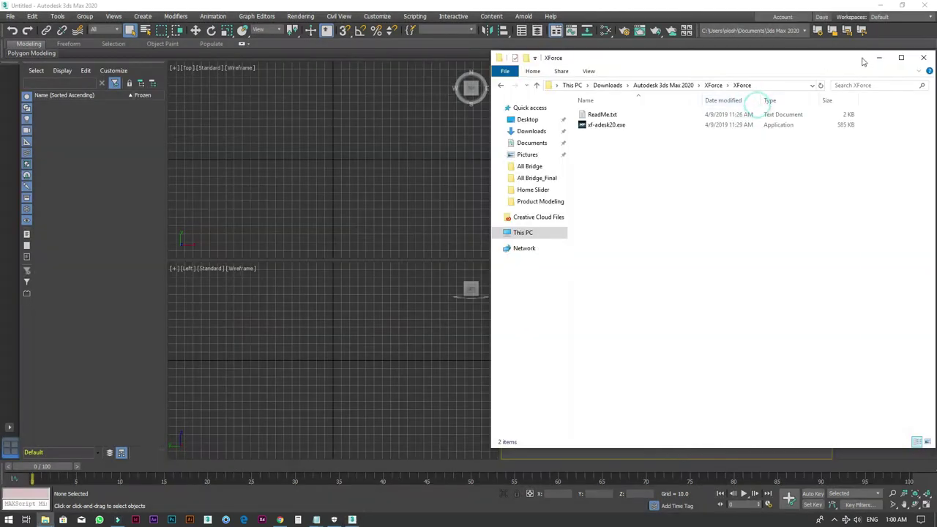
click(925, 5)
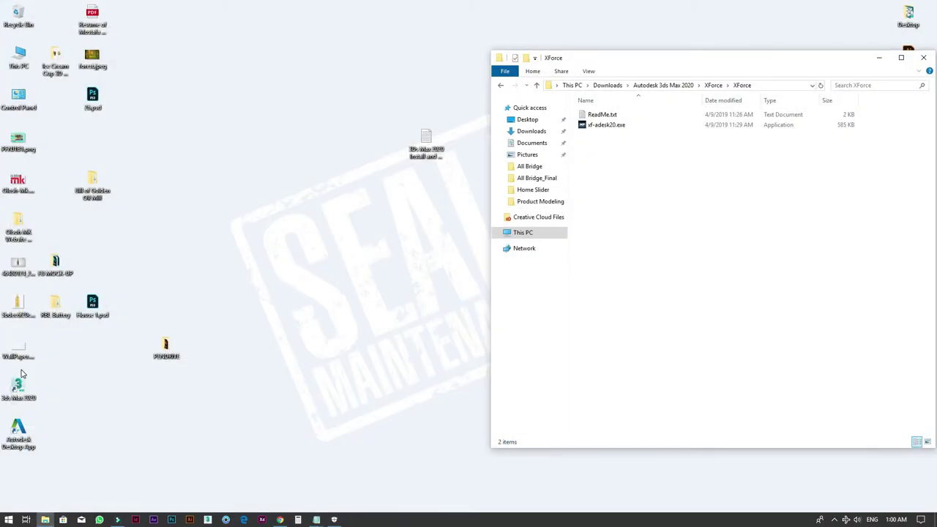
double_click(21, 381)
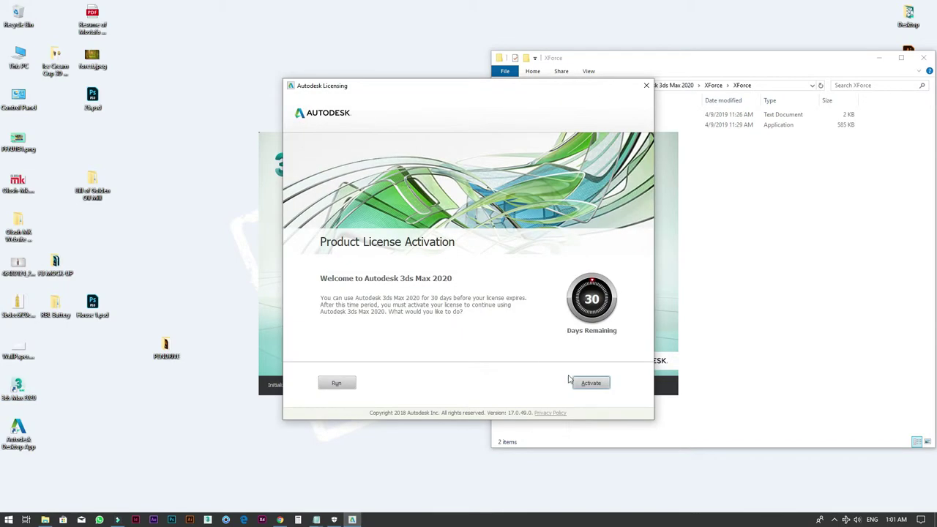
click(583, 382)
Step: Enter the serial number and product key, choose 'I have an activation code', and select the request code
click(401, 250)
text(69696969)
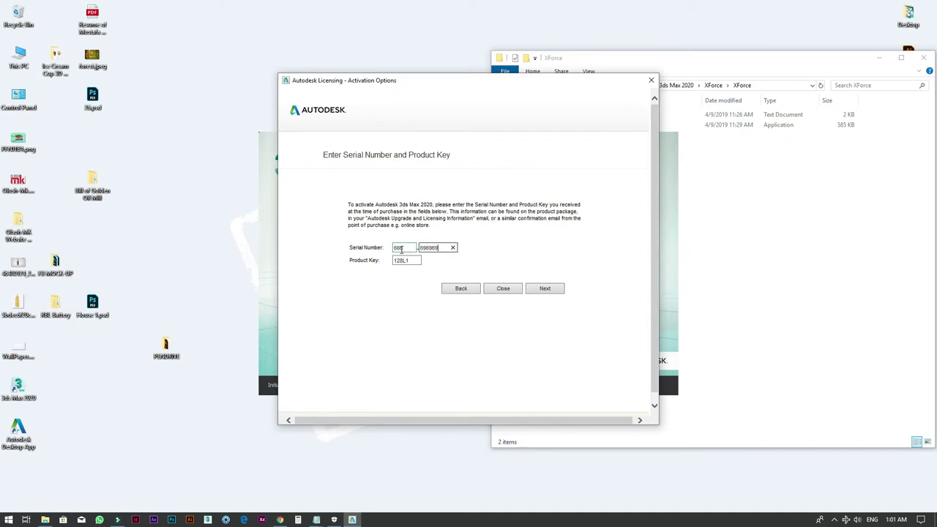
click(545, 288)
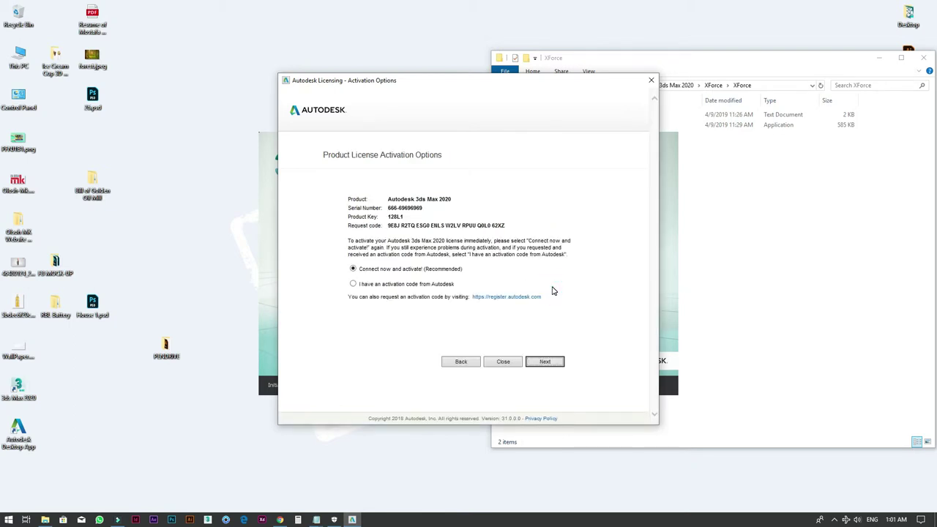
click(407, 284)
drag(509, 221, 388, 227)
key(ctrl+c)
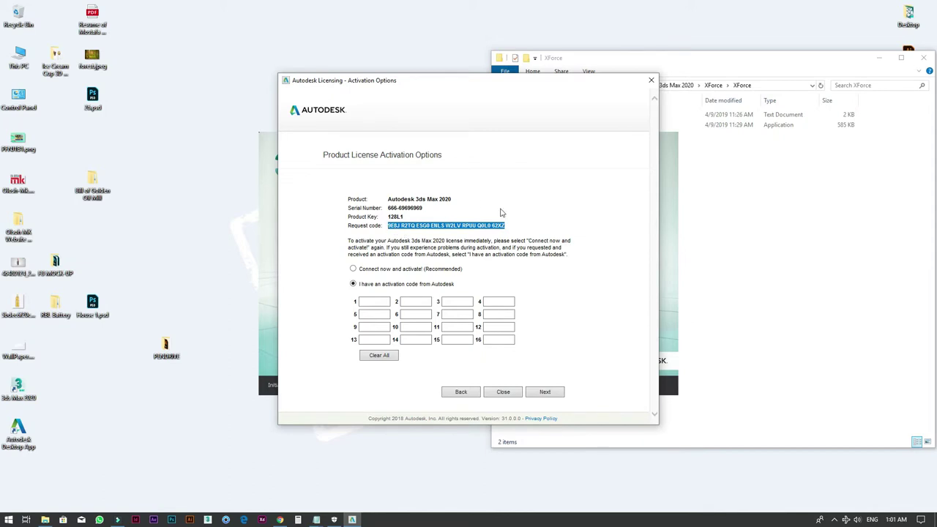
Step: Run xf-adesk20.exe as administrator from the XForce folder
click(674, 171)
click(594, 126)
right_click(595, 126)
click(624, 141)
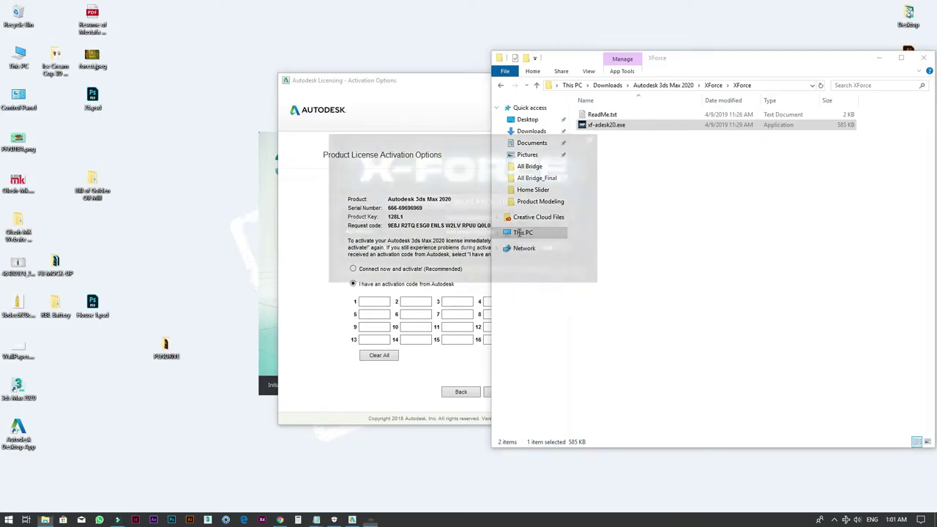
Step: Mute the speakers, paste the request code into the keygen, generate the activation code, and apply the patch
click(858, 519)
click(778, 498)
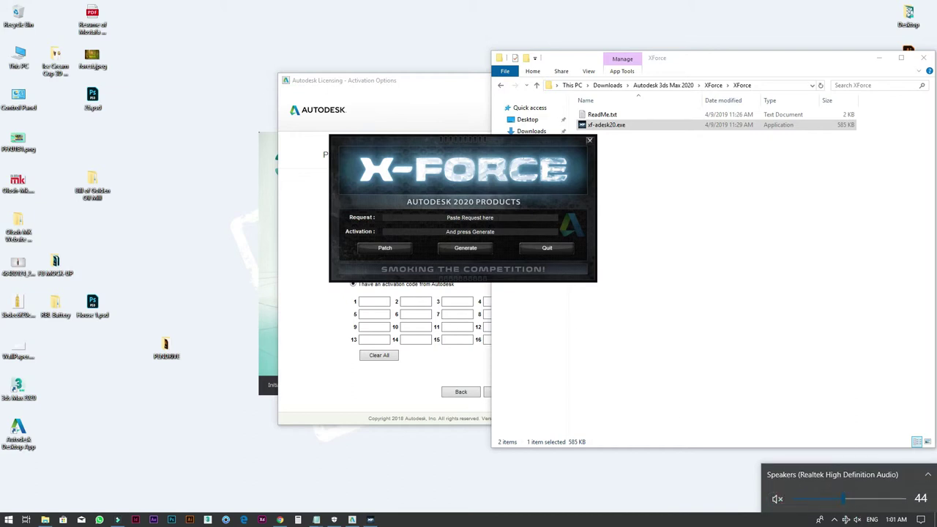
click(470, 218)
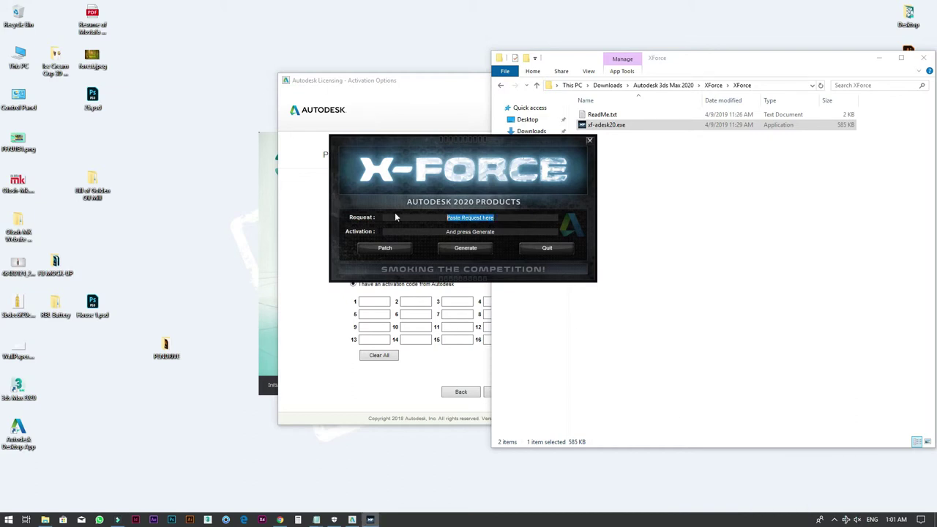
key(ctrl+v)
click(467, 248)
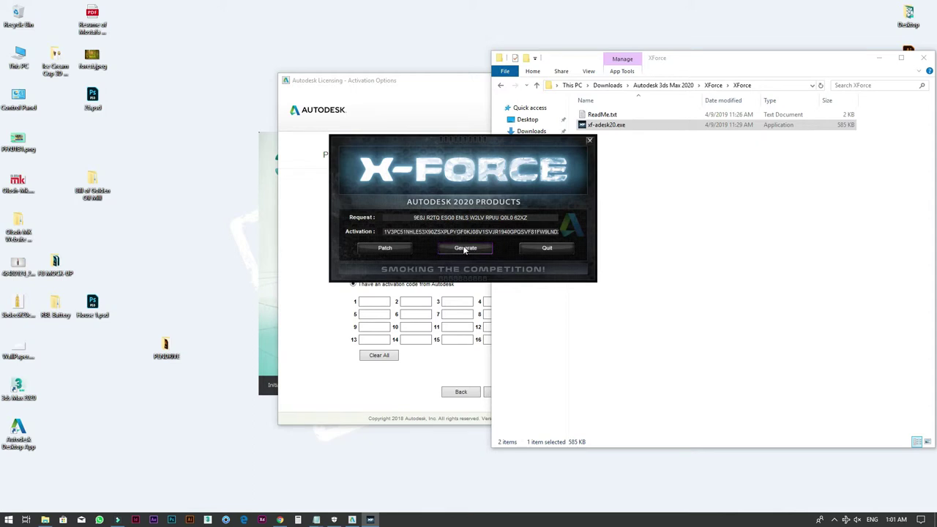
click(380, 248)
click(484, 291)
Step: Copy the generated activation code, quit the keygen, and place the cursor in the first activation code box
right_click(483, 232)
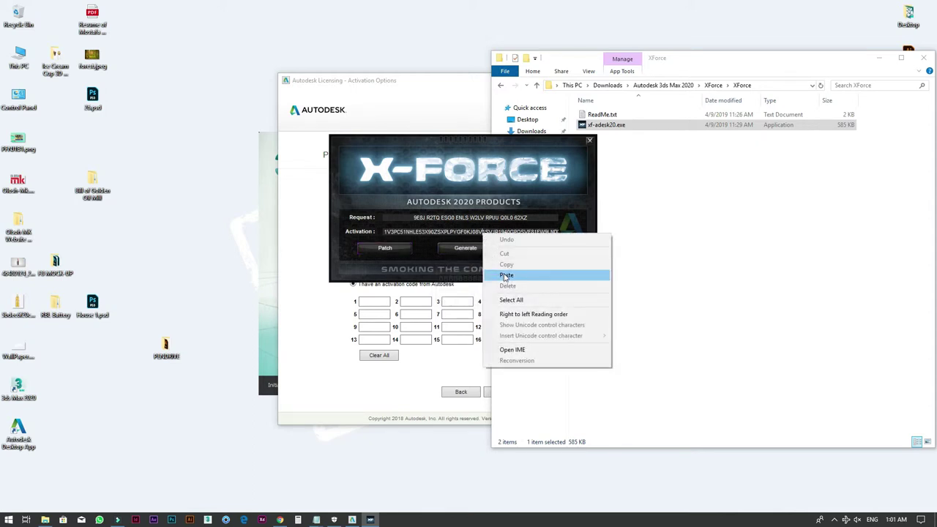
click(511, 299)
right_click(534, 232)
click(546, 265)
click(544, 249)
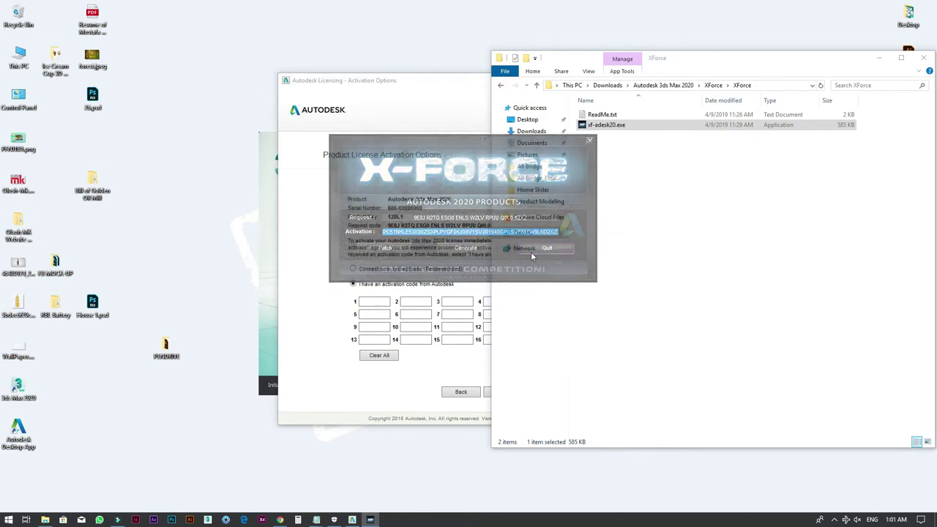
click(385, 300)
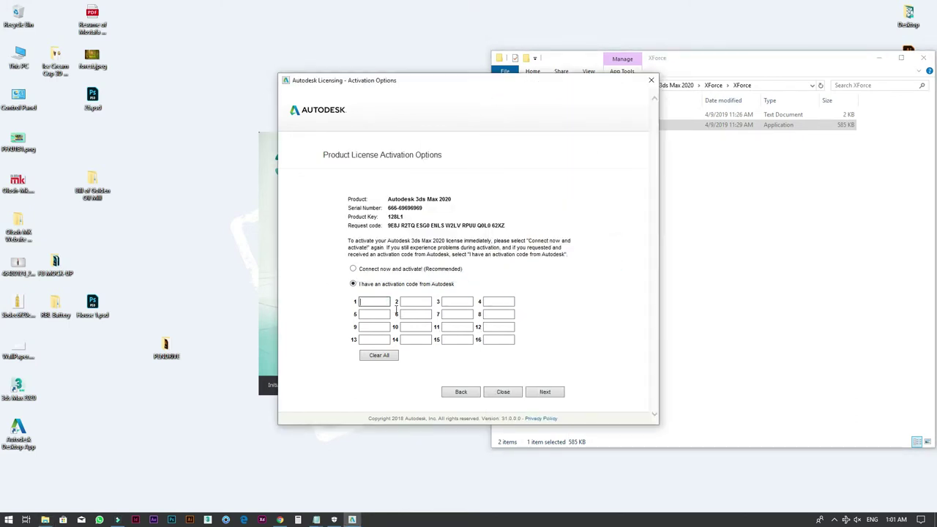
Step: Paste the activation code into the code boxes, submit it, and finish activation so 3ds Max starts
right_click(396, 310)
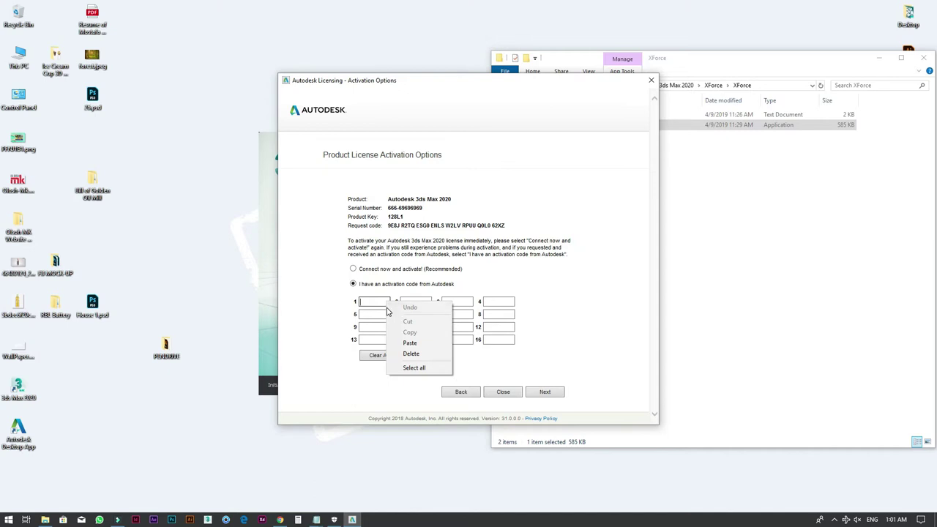
click(410, 343)
click(541, 393)
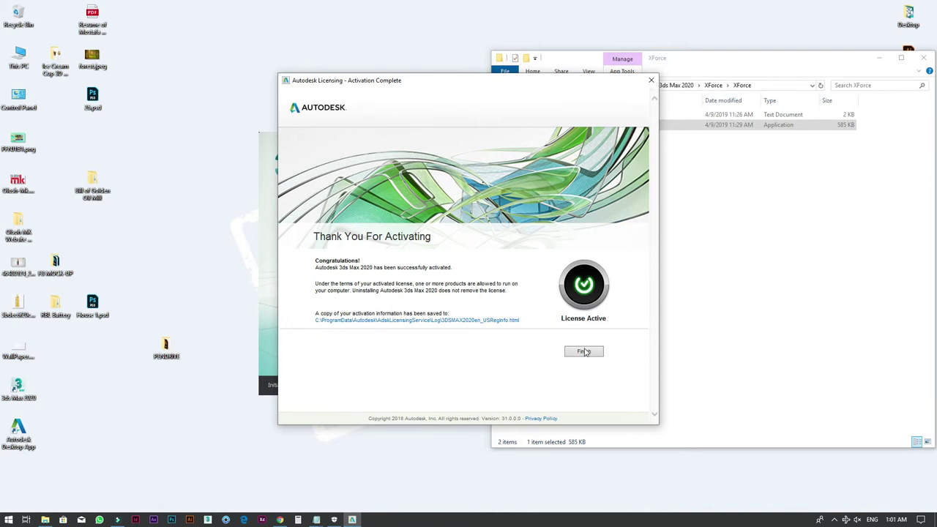
click(583, 351)
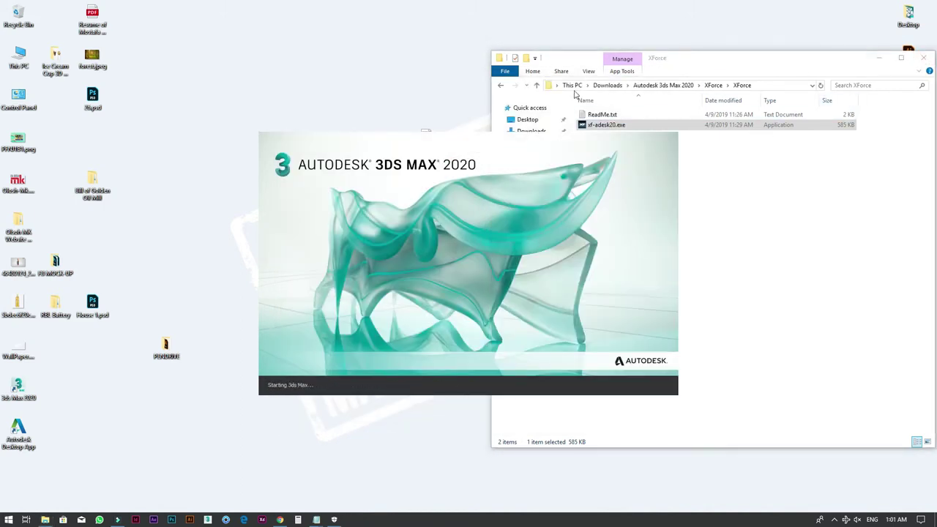
Step: Go up to the Autodesk 3ds Max 2020 folder and try to permanently delete the XForce folder
click(536, 86)
click(536, 85)
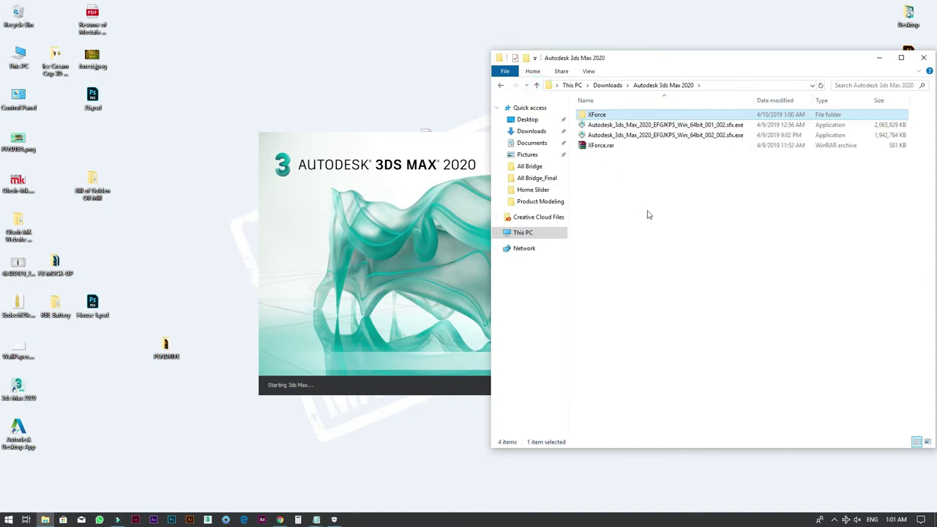
key(shift+Delete)
key(Return)
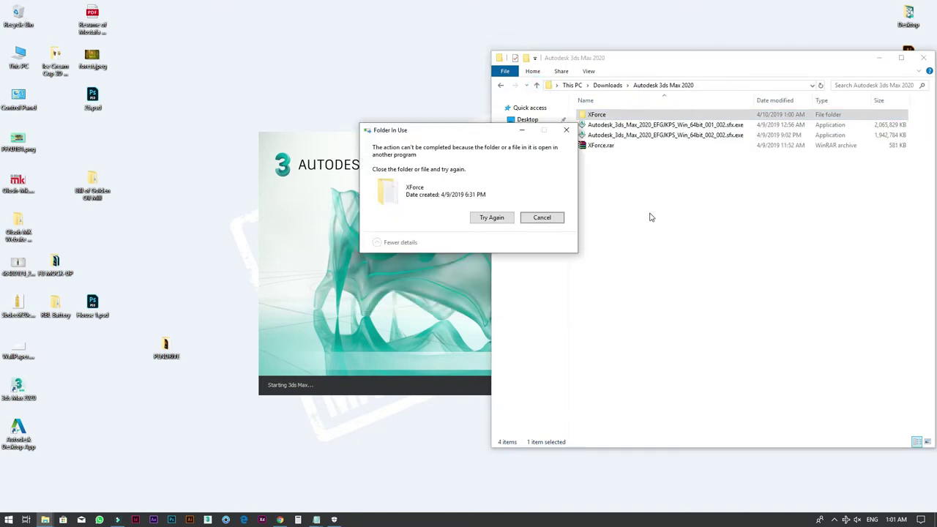
click(505, 217)
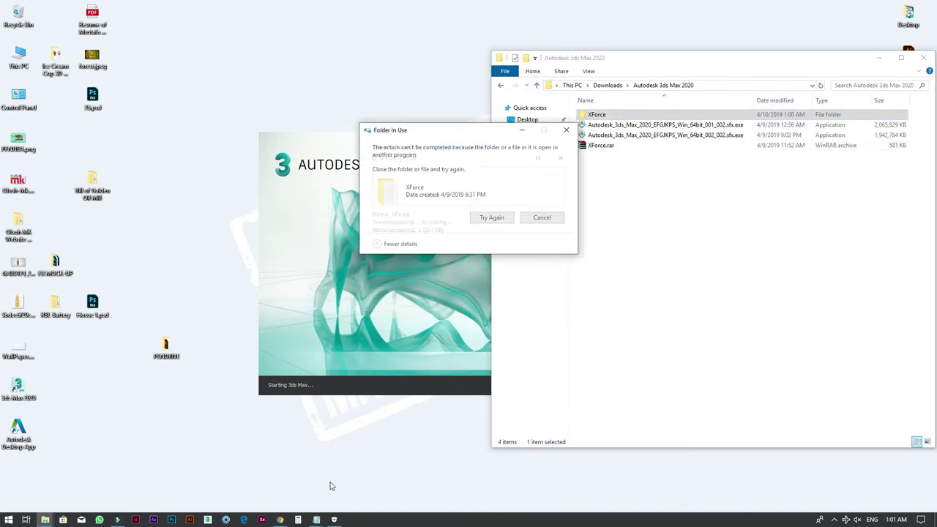
Step: Bring the ReadMe notes forward and cancel deleting the in-use XForce folder
click(317, 520)
click(341, 487)
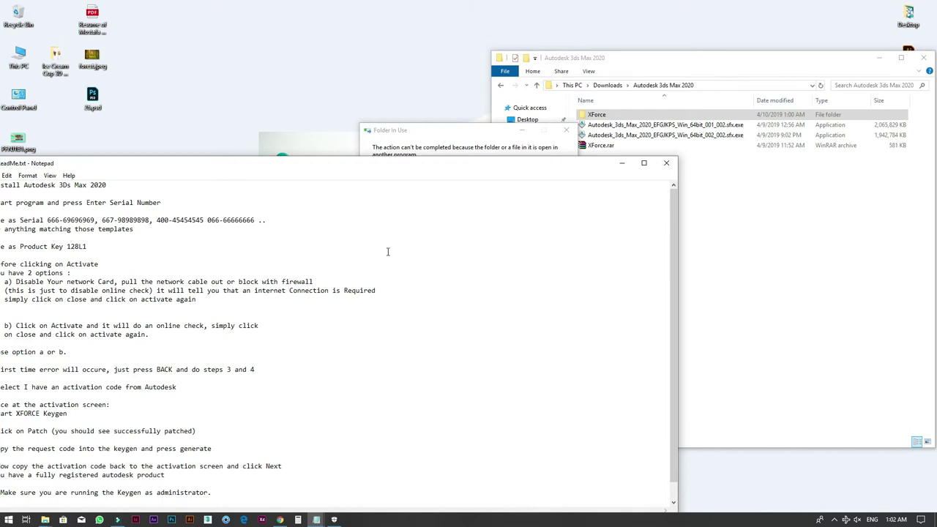
click(547, 215)
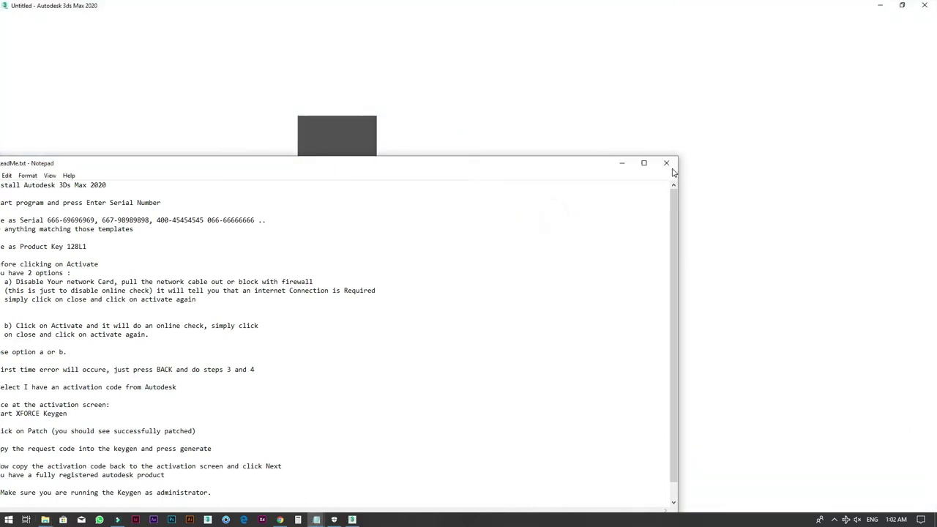
Step: Close both Notepad notes without saving and dismiss the Welcome to 3ds Max screen
click(672, 166)
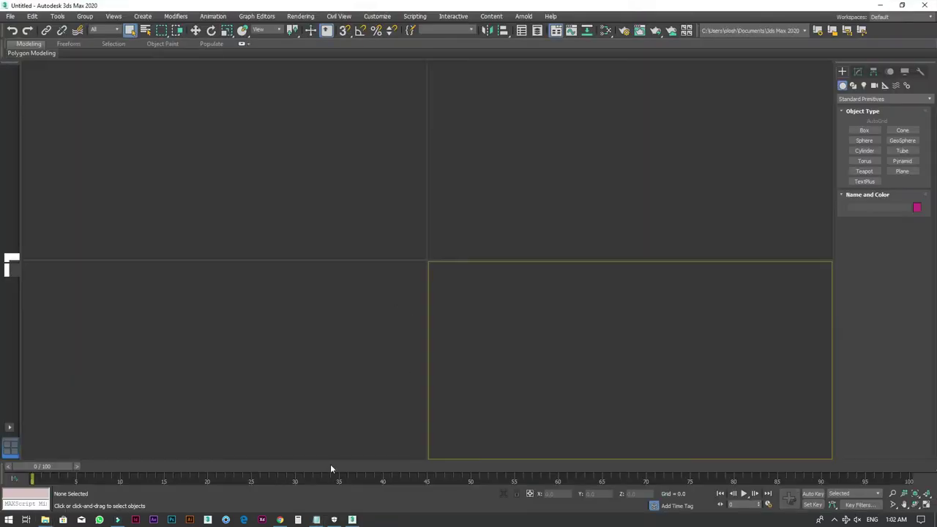
click(316, 519)
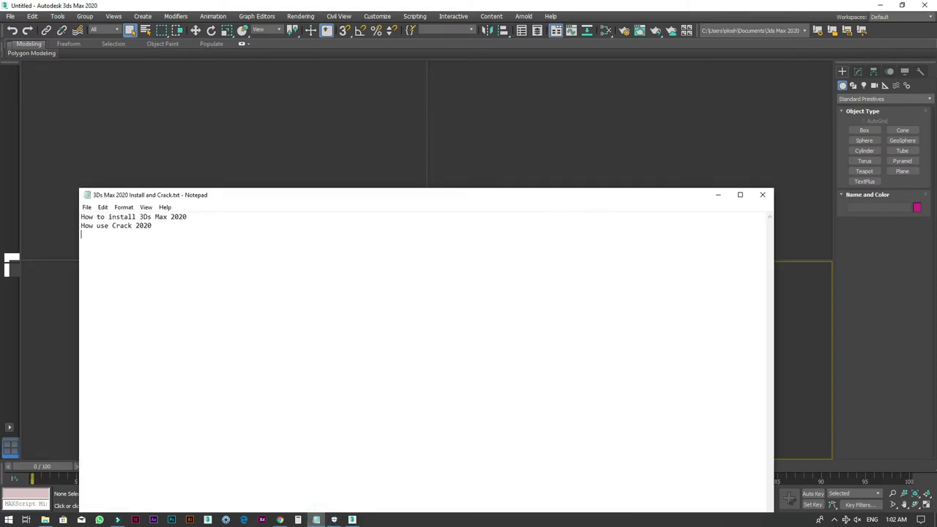
click(172, 234)
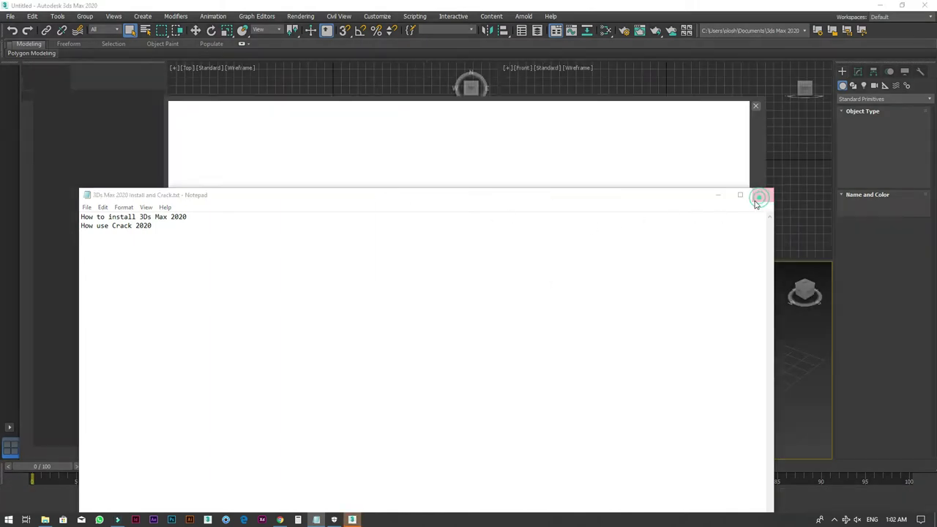
click(762, 194)
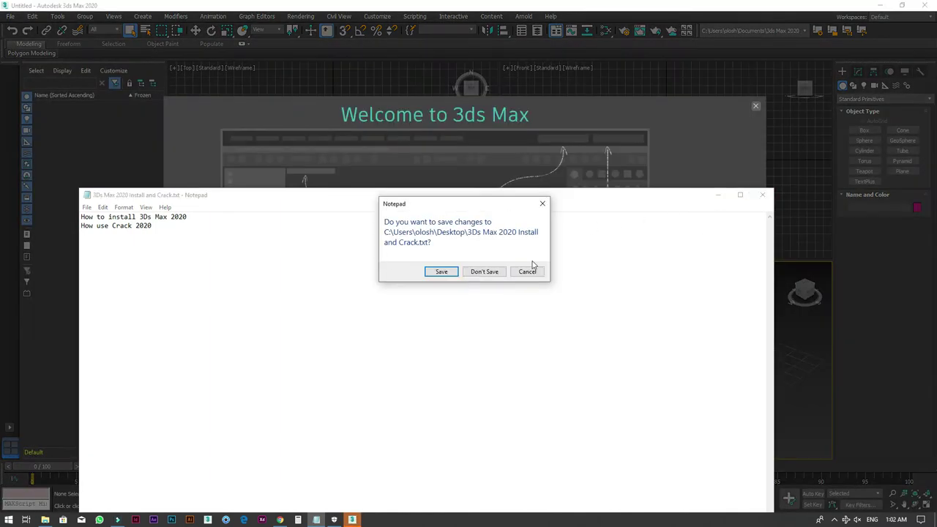
click(482, 270)
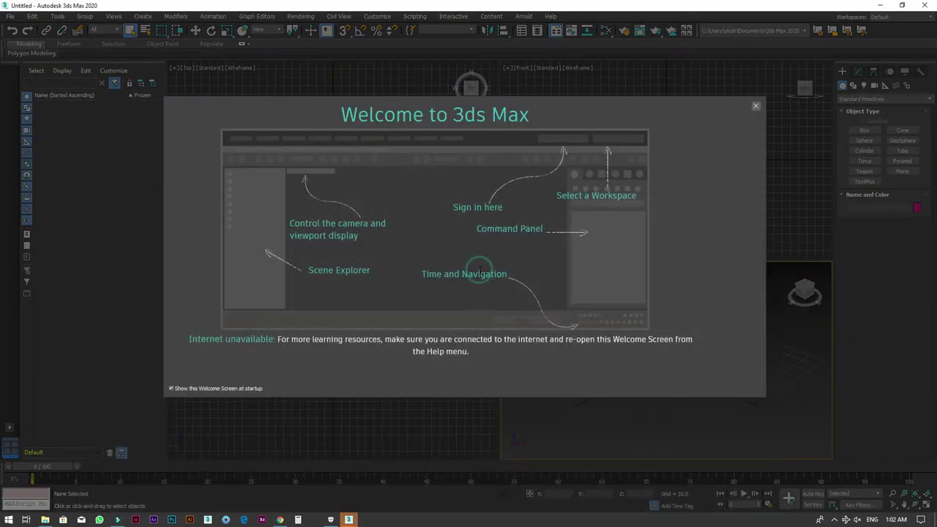
click(756, 106)
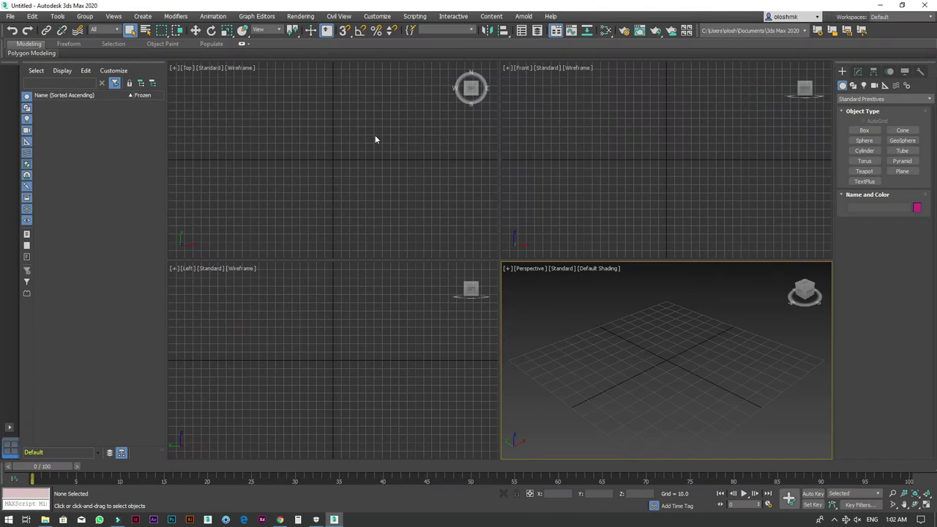
Step: Narrow the Scene Explorer and draw a Standard Primitives box in the Perspective viewport
drag(168, 138, 76, 136)
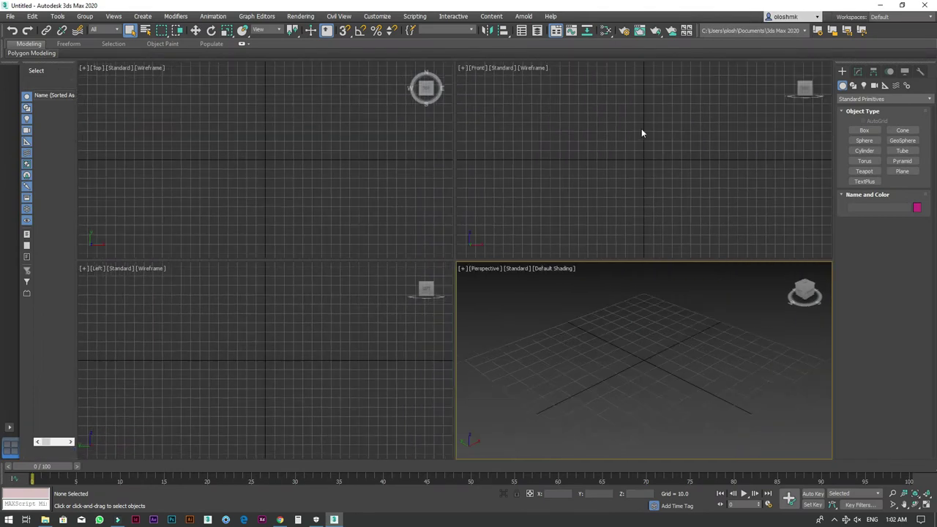
click(867, 102)
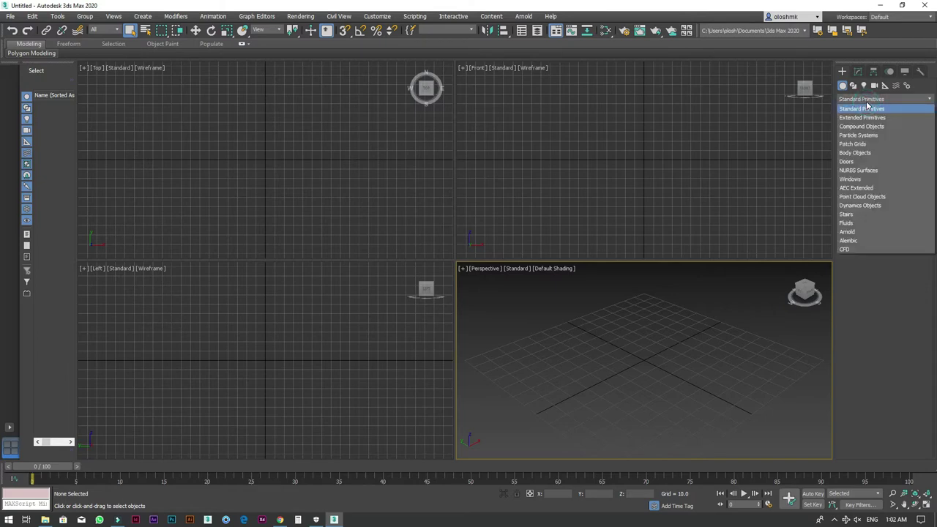
click(867, 106)
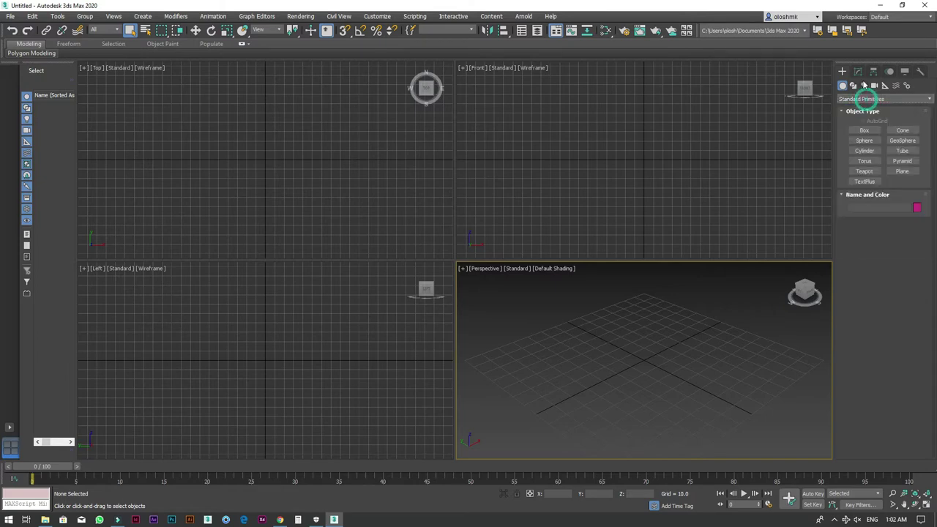
click(858, 71)
click(843, 70)
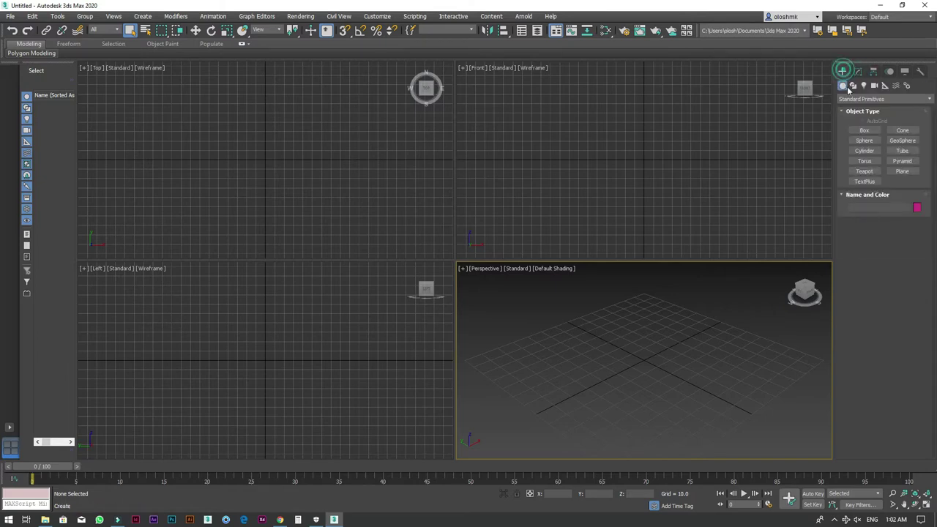
click(864, 130)
drag(644, 363, 629, 348)
click(633, 330)
right_click(634, 330)
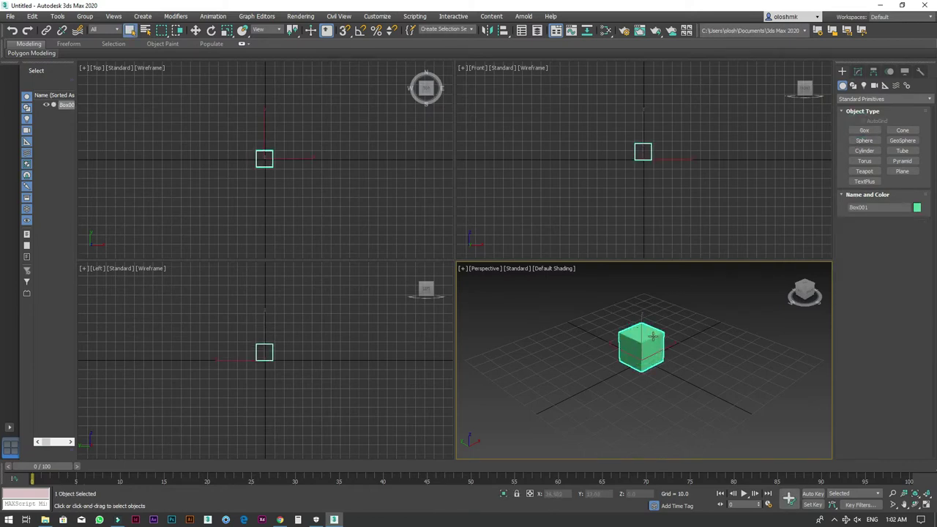
Step: Reset Box001's X and Y positions to 0 and zoom to frame it
key(w)
right_click(615, 496)
right_click(575, 495)
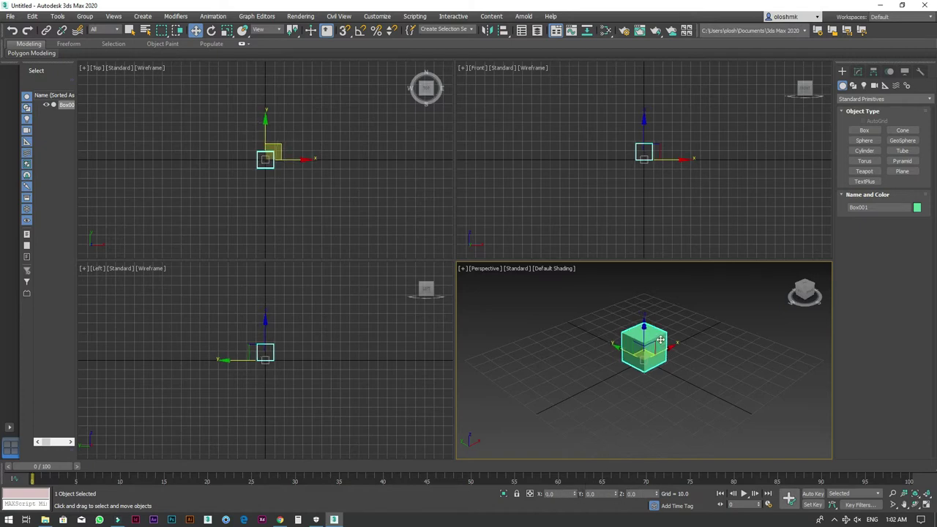
key(z)
click(872, 71)
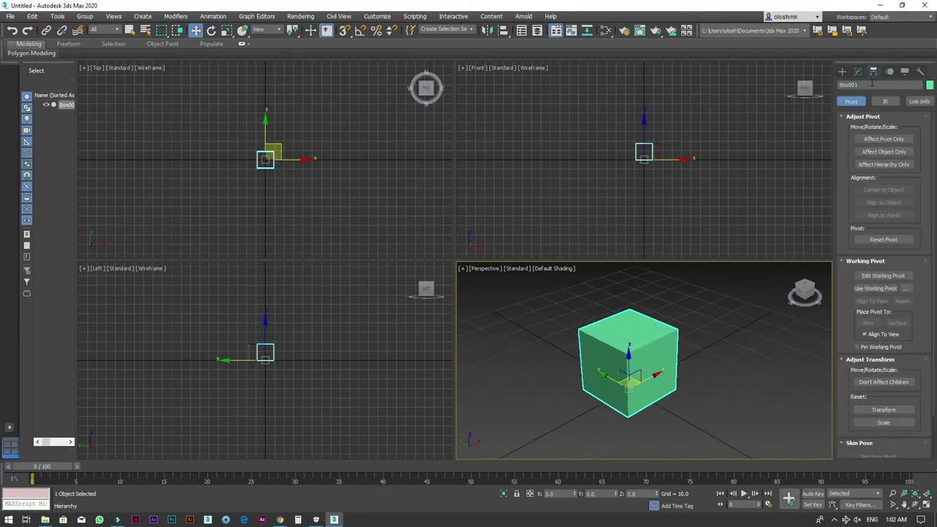
Step: Add a Chamfer modifier to Box001 and show edged faces
click(857, 71)
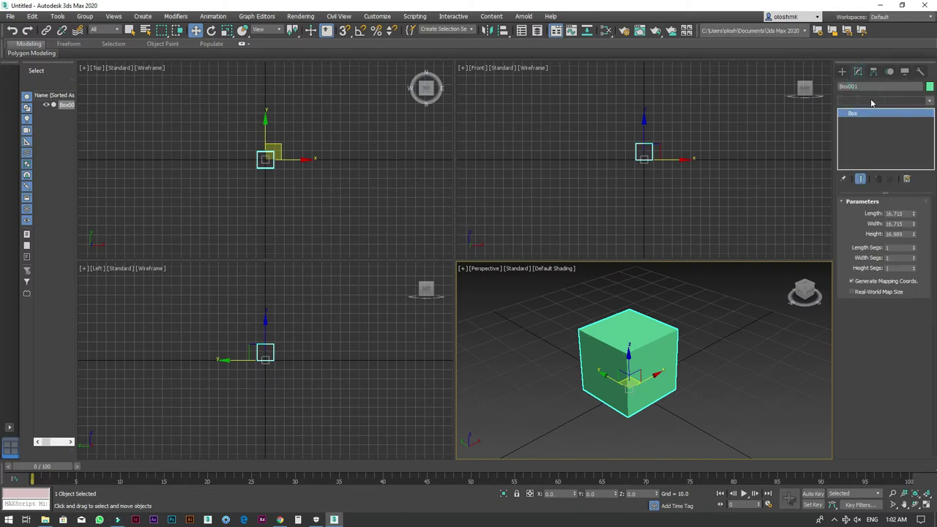
click(872, 102)
text(ch)
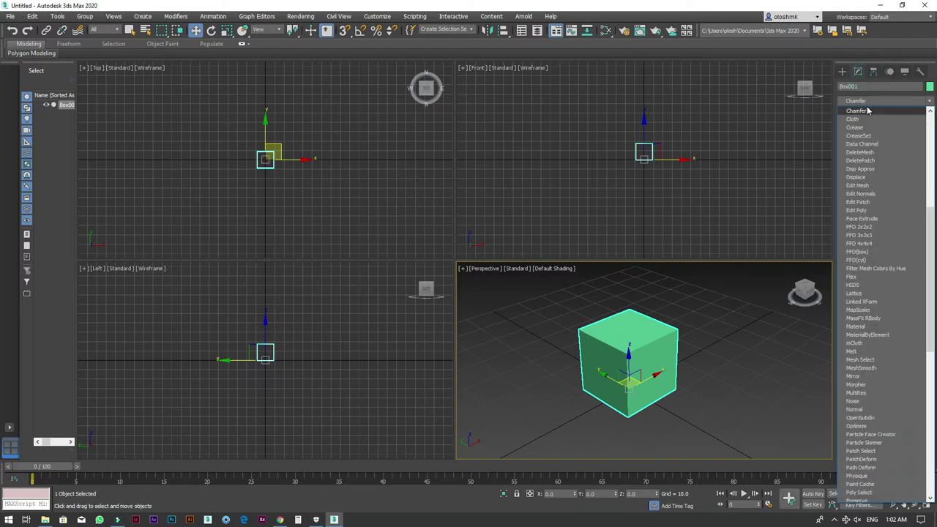
click(868, 111)
key(F4)
scroll(621, 360, up, 5)
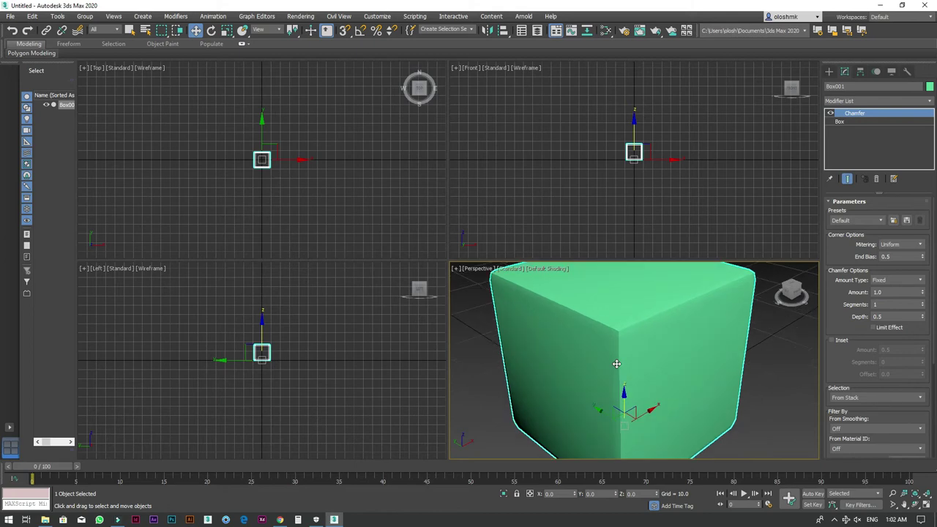
Step: Nudge the chamfer End Bias up, then return it to 0.5
click(923, 255)
click(923, 255)
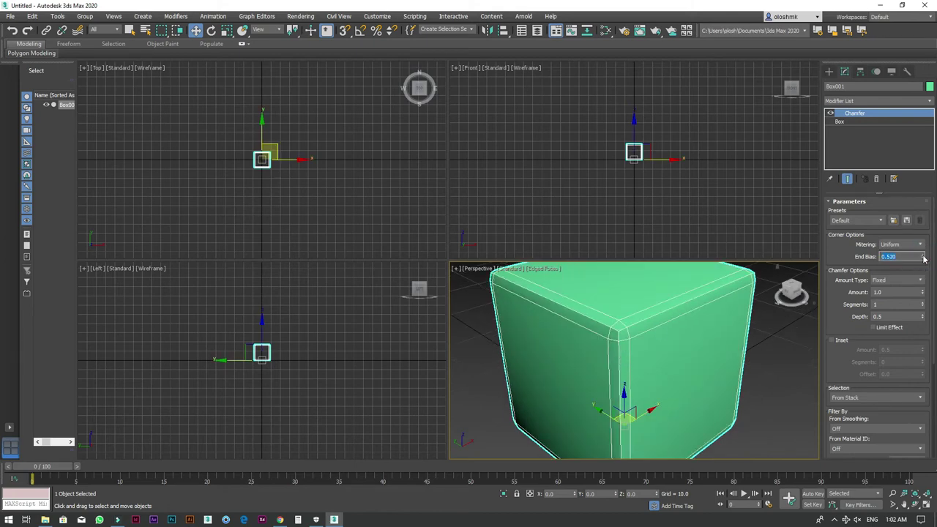
click(923, 255)
click(923, 255)
click(923, 260)
click(923, 259)
click(923, 260)
click(923, 260)
Step: Give the chamfer 3 segments, depth -0.16 and amount 0.629
click(923, 291)
click(923, 291)
click(923, 295)
click(923, 302)
click(923, 301)
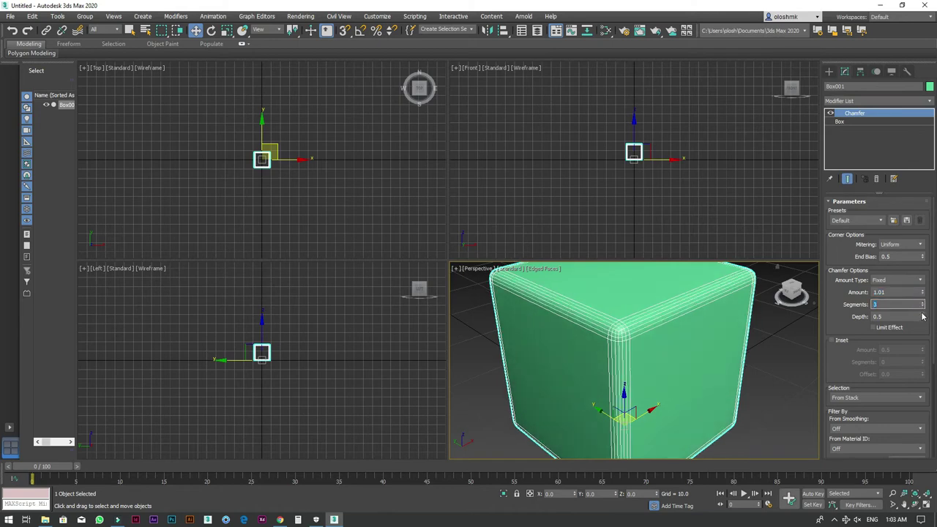
drag(922, 317, 921, 337)
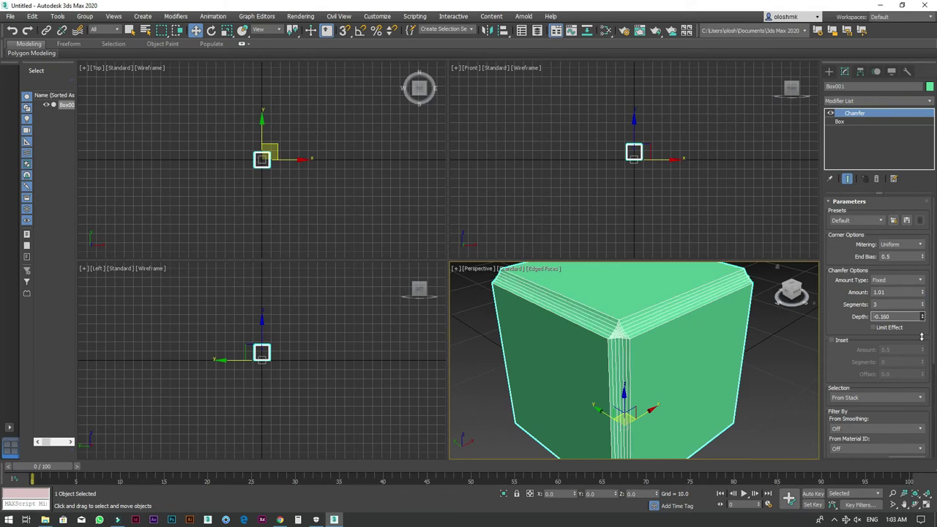
mouse_move(922, 292)
mouse_down()
mouse_move(905, 223)
mouse_move(921, 305)
mouse_up()
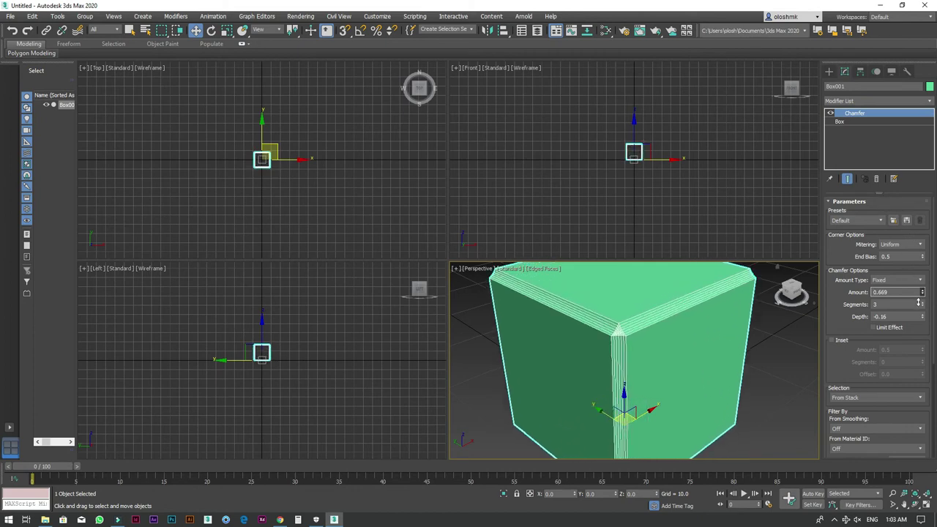
Step: Try the chamfer selection options and settle on All Edges
click(856, 401)
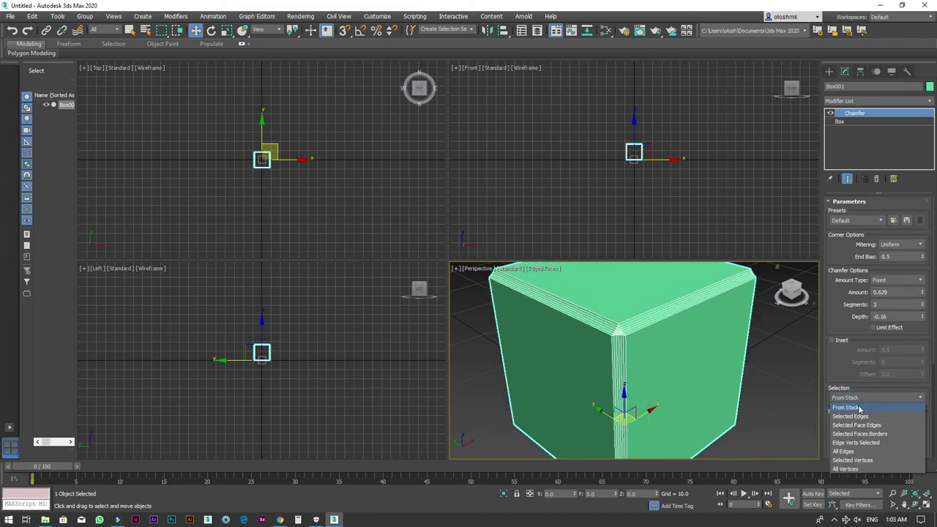
click(857, 414)
click(858, 399)
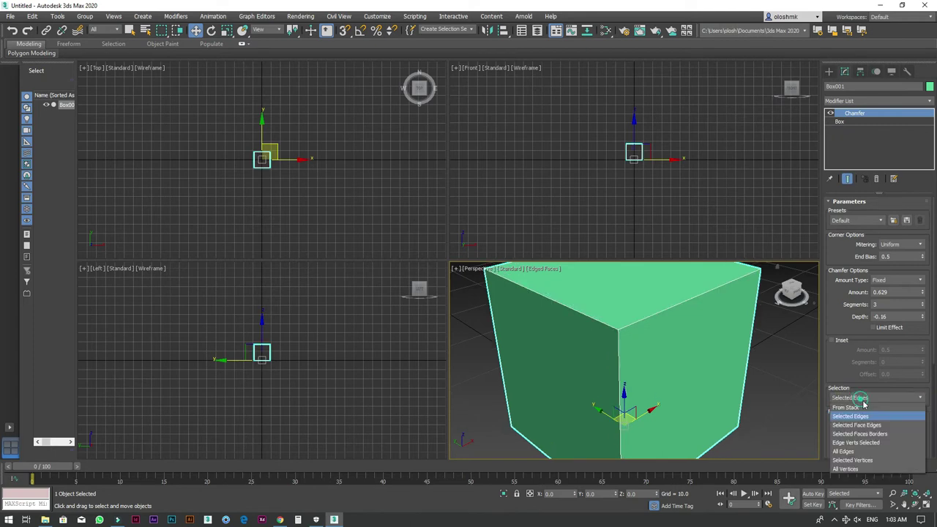
click(861, 435)
click(857, 397)
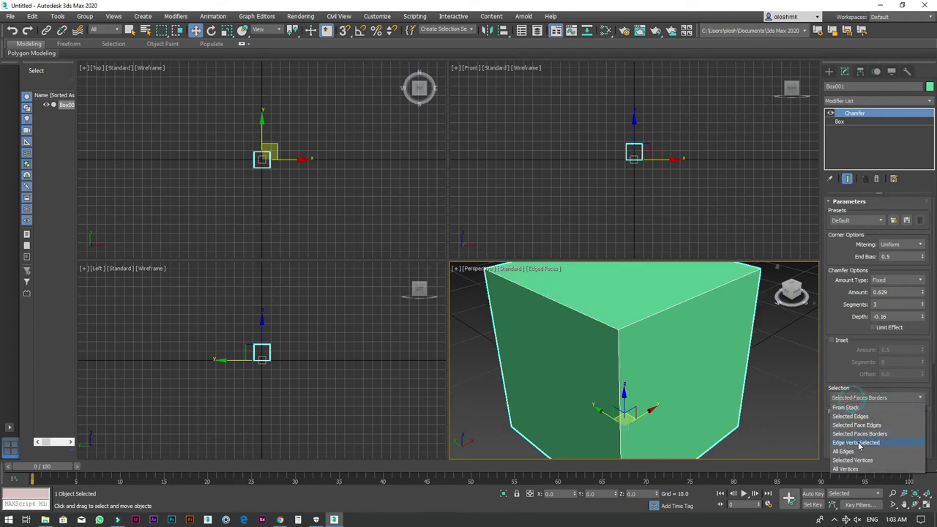
click(852, 454)
Step: Orbit to inspect the chamfered cube, then close 3ds Max
mouse_move(678, 346)
alt+middle_down()
mouse_move(622, 326)
mouse_move(738, 328)
alt+middle_up()
scroll(679, 322, up, 3)
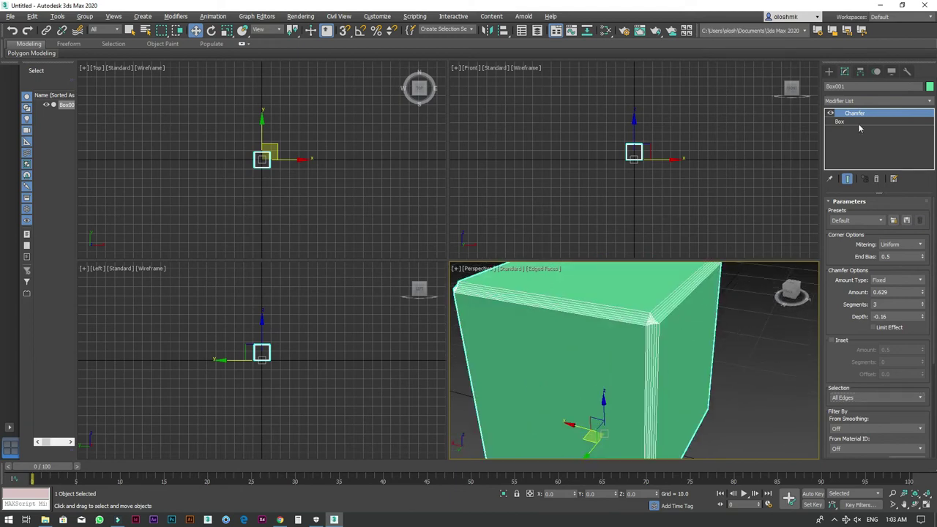
click(921, 5)
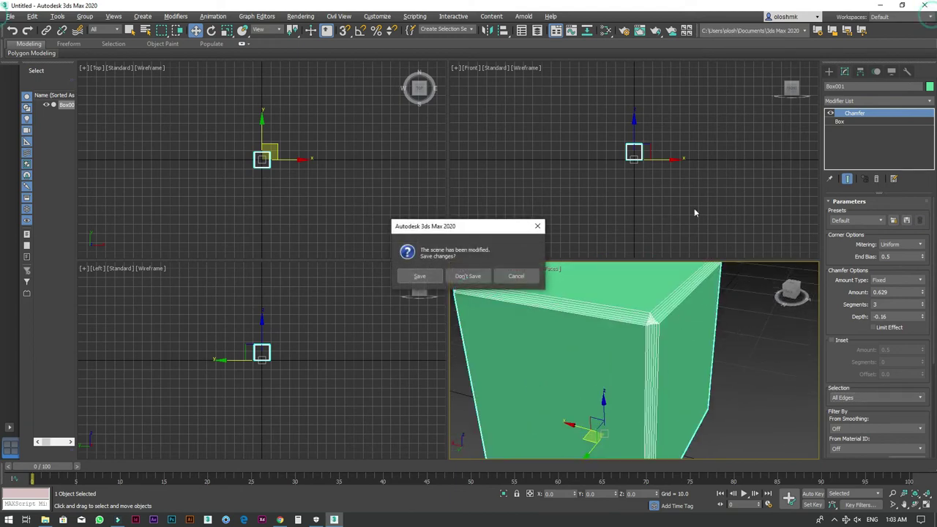
Step: Discard scene changes, turn real-time, cloud-delivered protection and sample submission back on, and close the windows
click(480, 276)
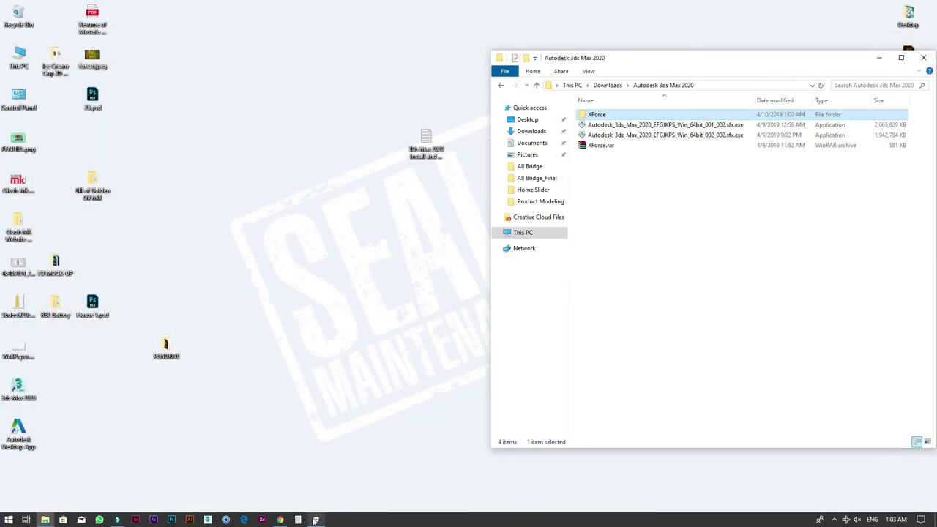
click(315, 520)
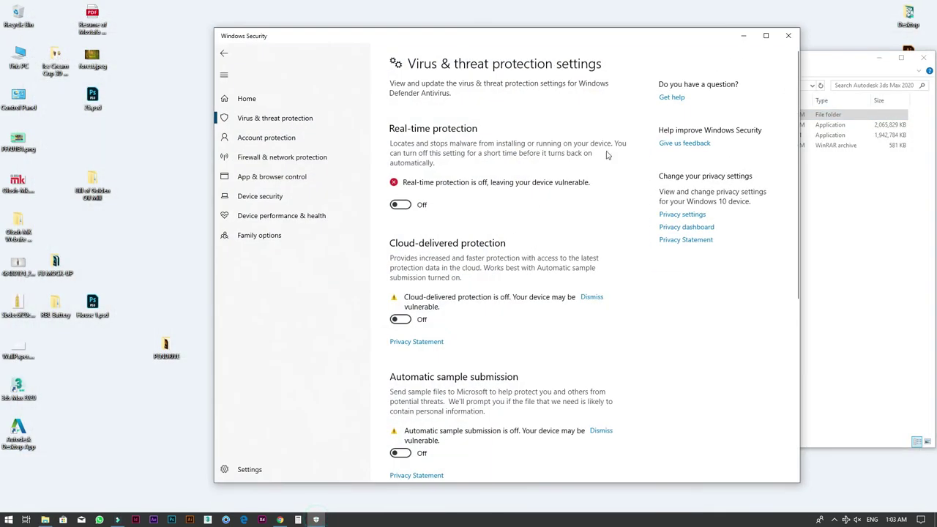
click(400, 205)
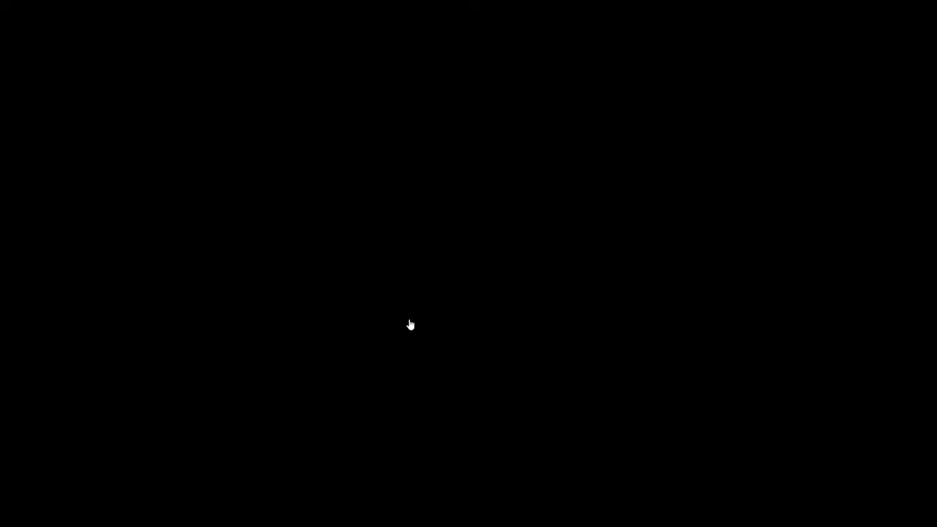
click(400, 300)
click(401, 415)
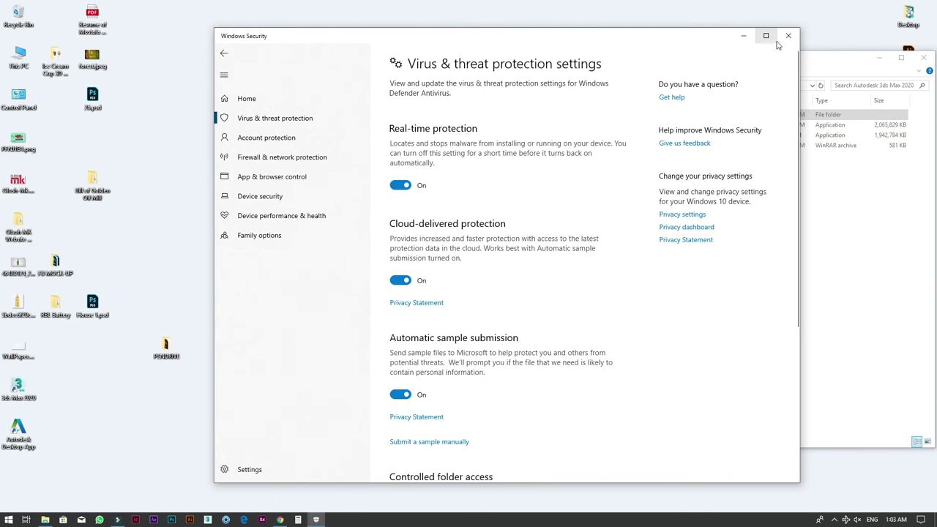
click(787, 36)
click(925, 62)
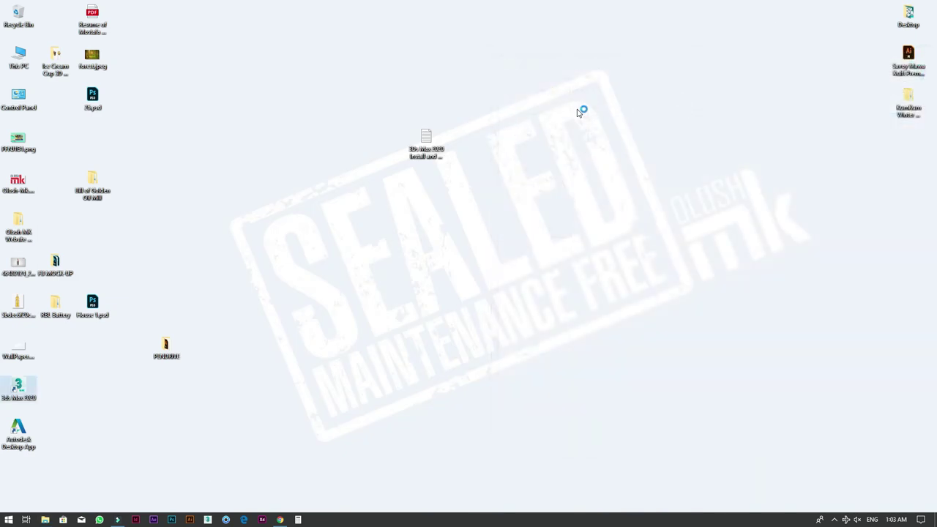
Step: Refresh the Windows desktop from its context menu, leaving only the desktop icons
right_click(579, 110)
click(598, 138)
right_click(565, 128)
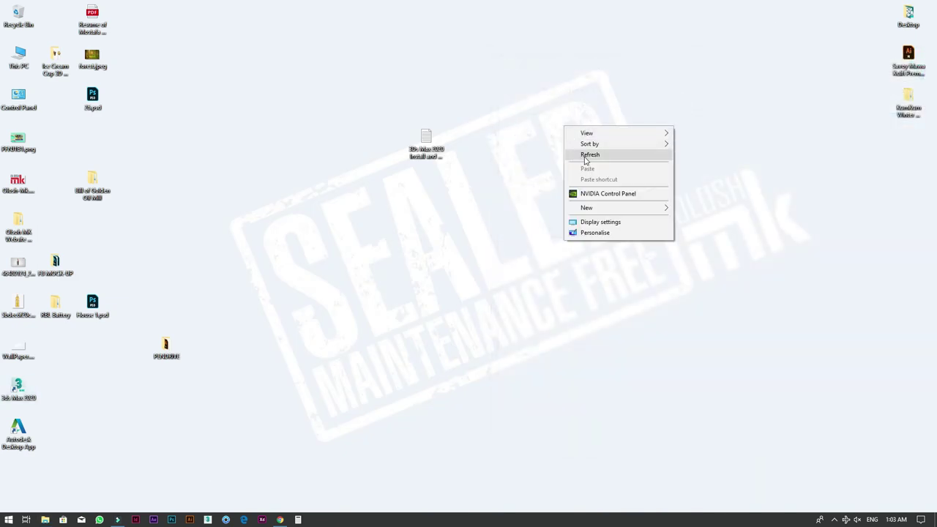
click(586, 156)
mouse_move(280, 519)
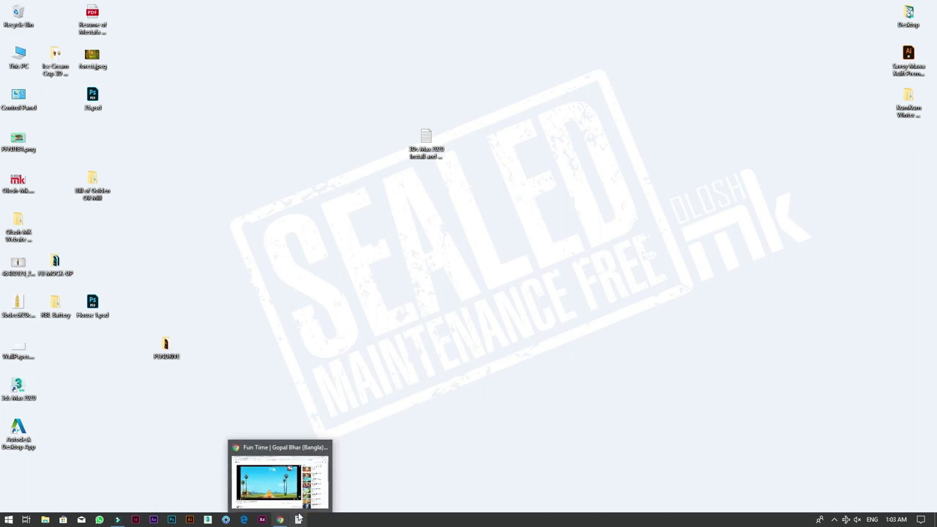
click(714, 355)
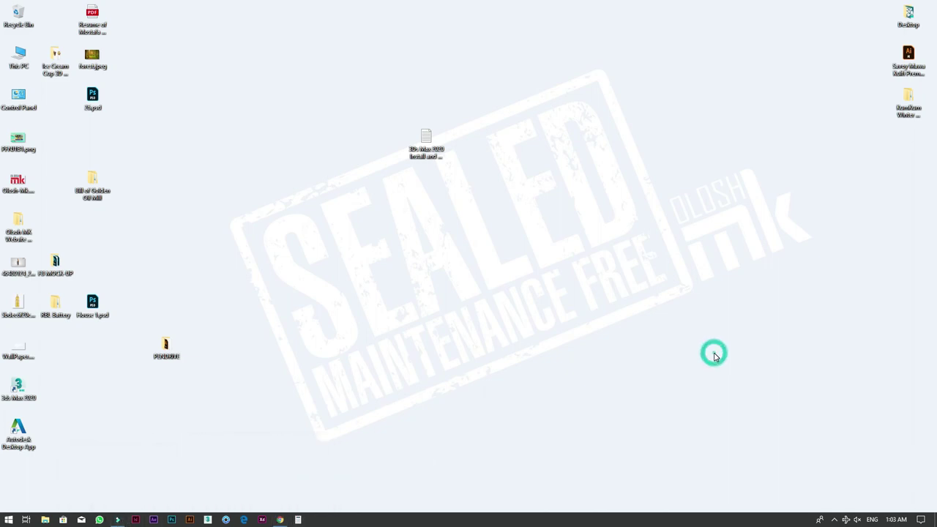